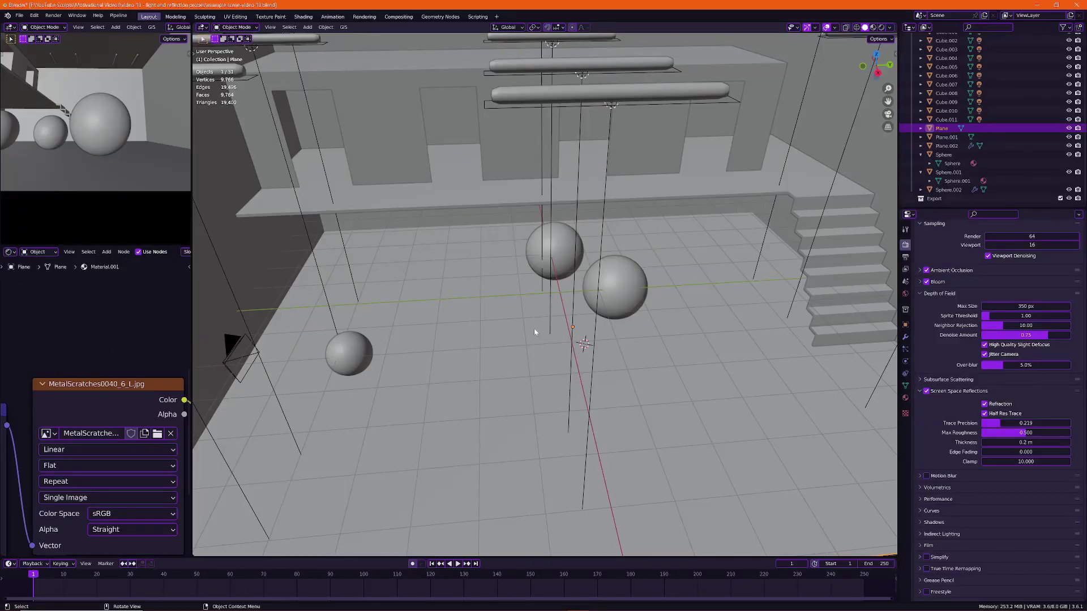
- Look over the room with its spheres and ceiling lights, and switch the viewport to rendered shading
{"action": "middle_click_drag", "start_coordinate": [534, 334], "coordinate": [632, 365]}
{"action": "scroll", "coordinate": [632, 365], "scroll_direction": "down", "scroll_amount": 3}
{"action": "middle_click_drag", "start_coordinate": [619, 235], "coordinate": [585, 285], "text": "shift"}
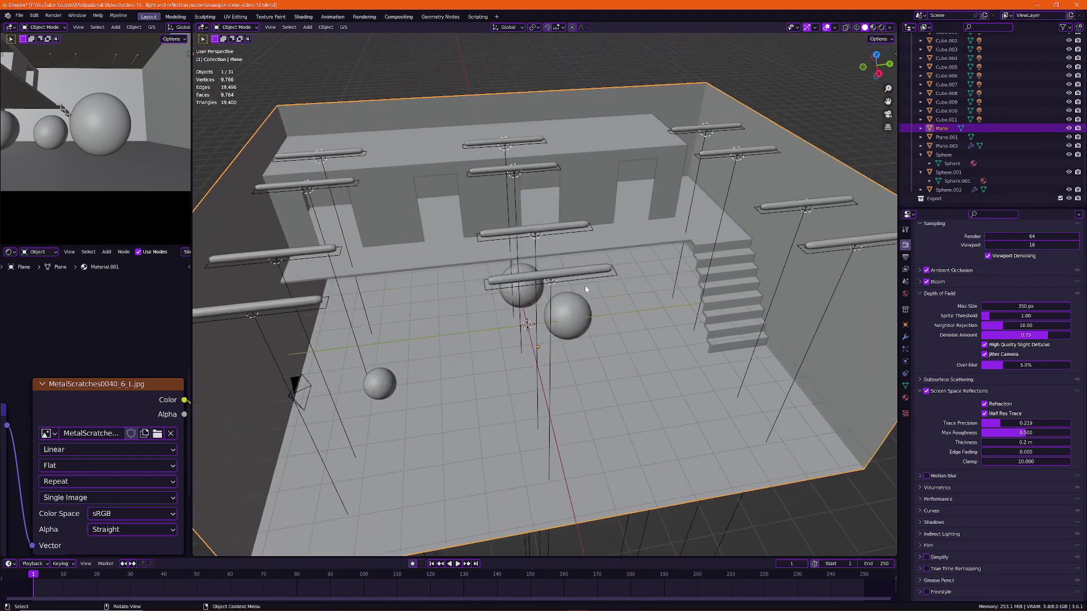
{"action": "middle_click_drag", "start_coordinate": [648, 148], "coordinate": [694, 174]}
{"action": "middle_click_drag", "start_coordinate": [460, 325], "coordinate": [512, 279], "text": "shift"}
{"action": "middle_click_drag", "start_coordinate": [523, 396], "coordinate": [353, 244]}
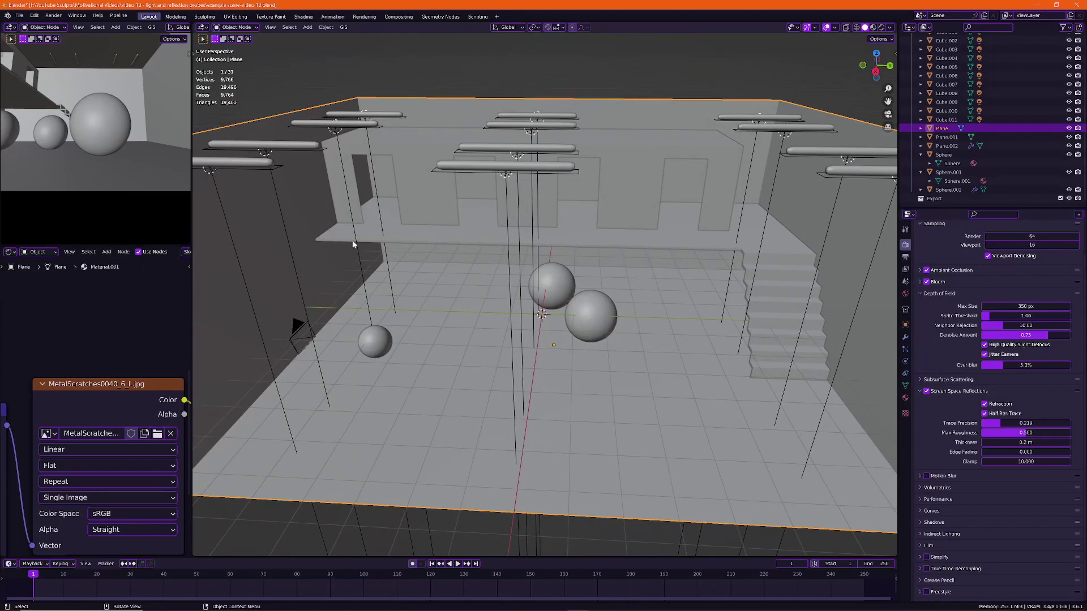
{"action": "mouse_move", "coordinate": [567, 287]}
{"action": "middle_mouse_down"}
{"action": "mouse_move", "coordinate": [643, 295]}
{"action": "mouse_move", "coordinate": [472, 244]}
{"action": "mouse_move", "coordinate": [712, 187]}
{"action": "mouse_move", "coordinate": [601, 223]}
{"action": "mouse_move", "coordinate": [621, 204]}
{"action": "mouse_move", "coordinate": [613, 177]}
{"action": "mouse_move", "coordinate": [571, 249]}
{"action": "middle_mouse_up"}
{"action": "scroll", "coordinate": [663, 199], "scroll_direction": "up", "scroll_amount": 1}
{"action": "key", "text": "z"}
{"action": "left_click", "coordinate": [592, 121]}
{"action": "scroll", "coordinate": [572, 249], "scroll_direction": "up", "scroll_amount": 1}
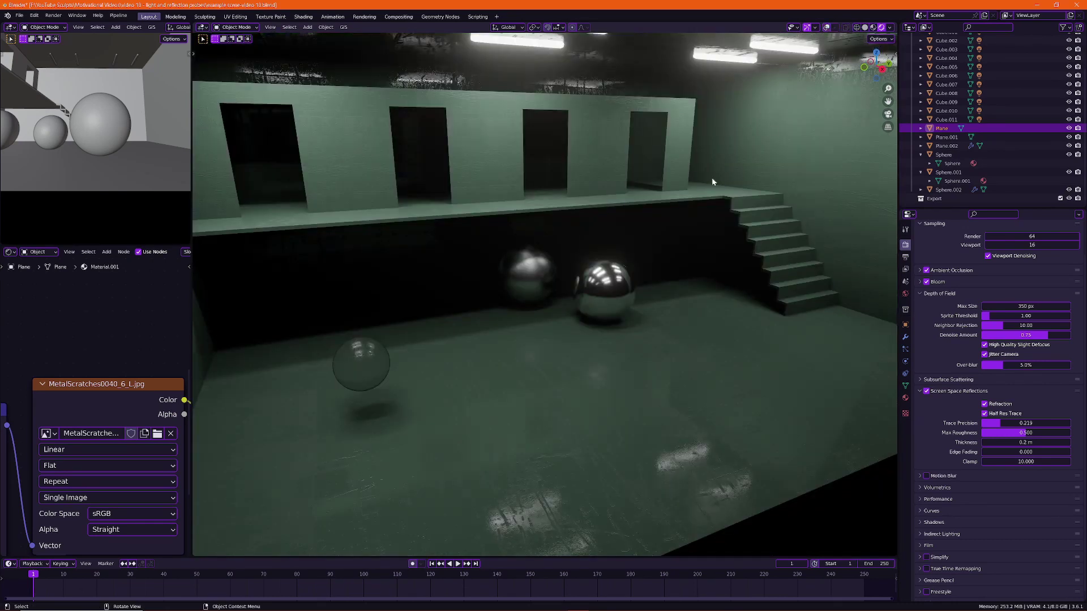
- Compare the rendered room with Screen Space Reflections, Bloom and Ambient Occlusion toggled off and on
{"action": "middle_click_drag", "start_coordinate": [712, 181], "coordinate": [685, 228]}
{"action": "scroll", "coordinate": [632, 196], "scroll_direction": "up", "scroll_amount": 2}
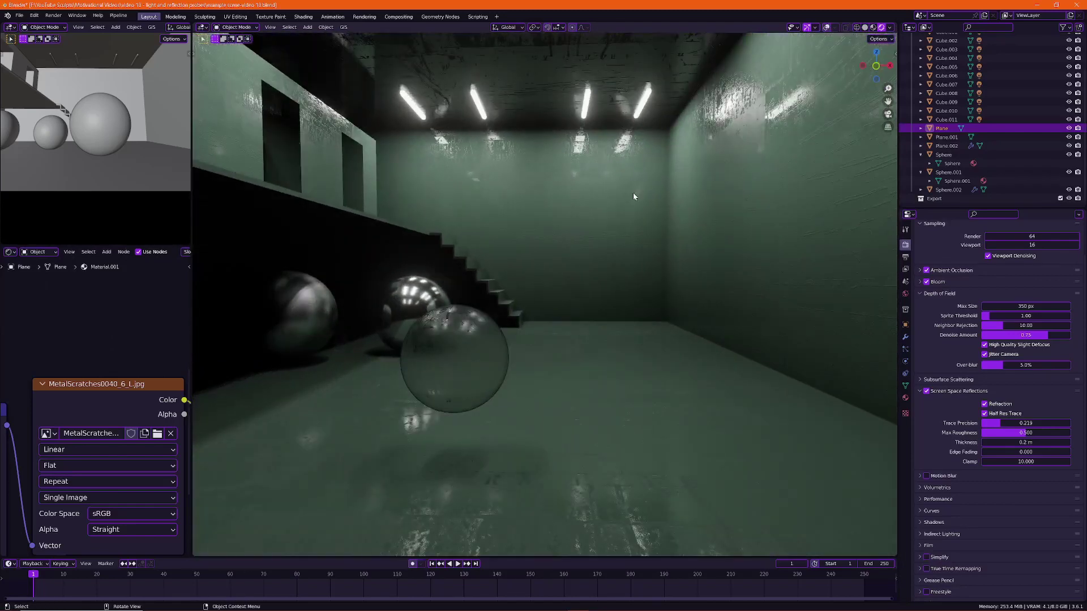
{"action": "middle_click_drag", "start_coordinate": [632, 195], "coordinate": [555, 267], "text": "shift"}
{"action": "middle_click_drag", "start_coordinate": [676, 187], "coordinate": [677, 223], "text": "shift"}
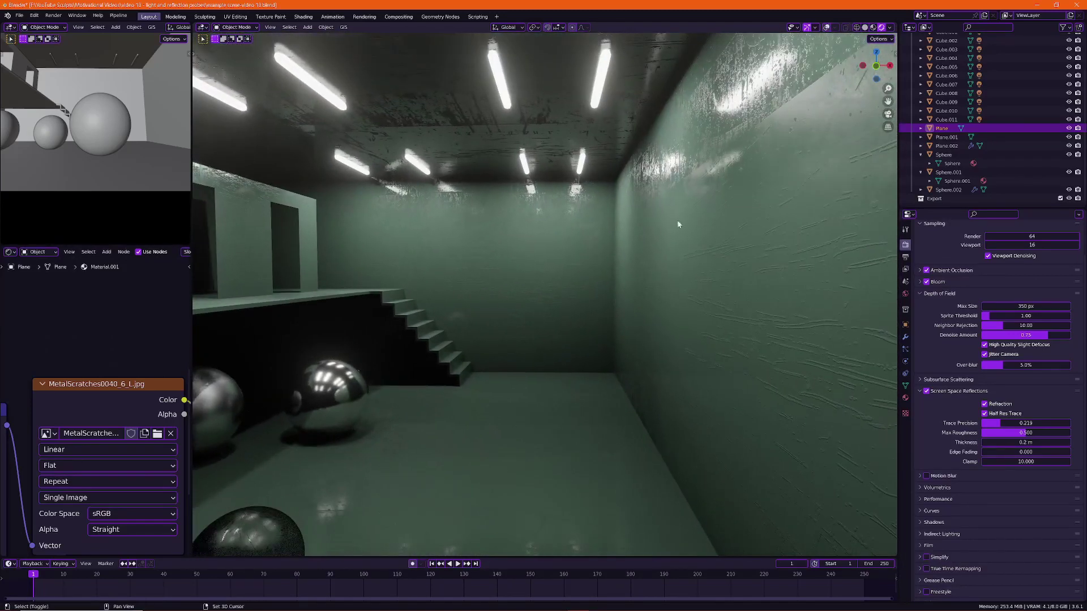
{"action": "middle_click_drag", "start_coordinate": [701, 352], "coordinate": [822, 386], "text": "shift"}
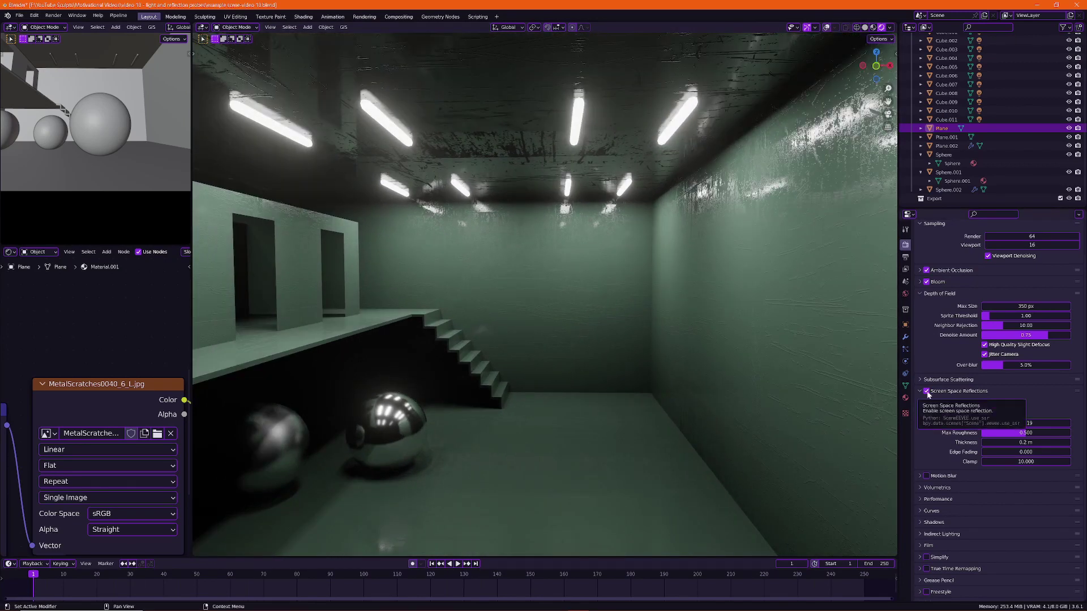
{"action": "left_click", "coordinate": [926, 392]}
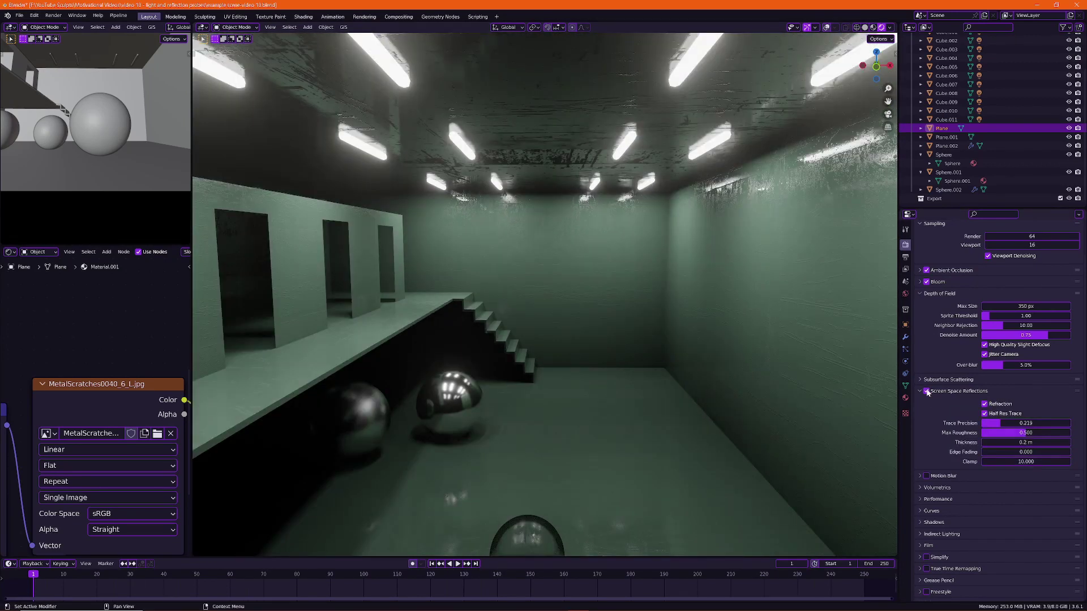
{"action": "left_click", "coordinate": [926, 391]}
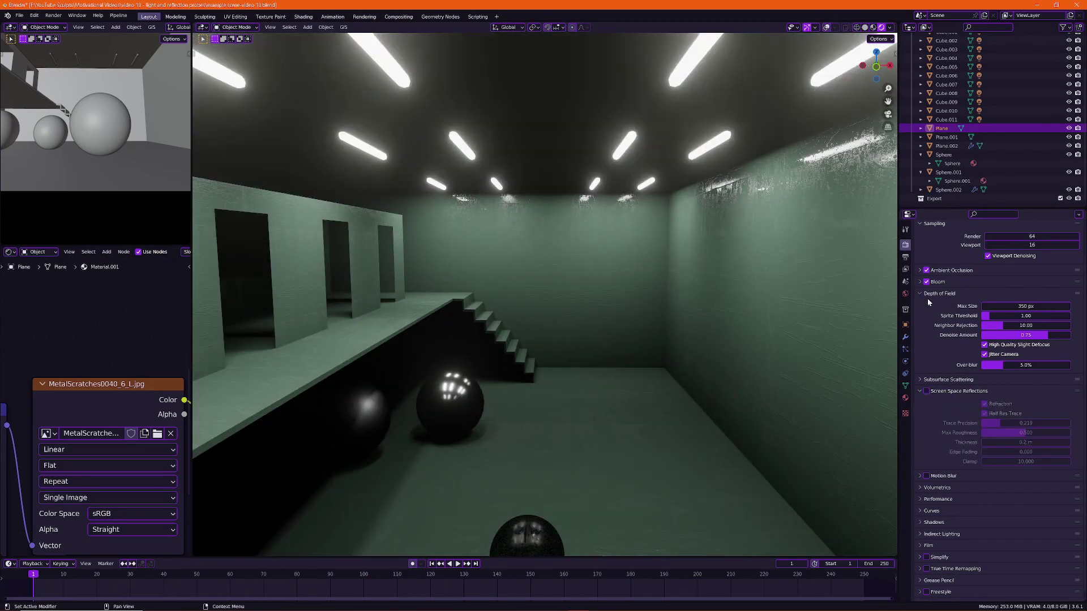
{"action": "left_click", "coordinate": [925, 281]}
{"action": "left_click", "coordinate": [924, 268]}
{"action": "mouse_move", "coordinate": [669, 293]}
{"action": "middle_mouse_down"}
{"action": "mouse_move", "coordinate": [664, 309]}
{"action": "mouse_move", "coordinate": [668, 300]}
{"action": "middle_mouse_up"}
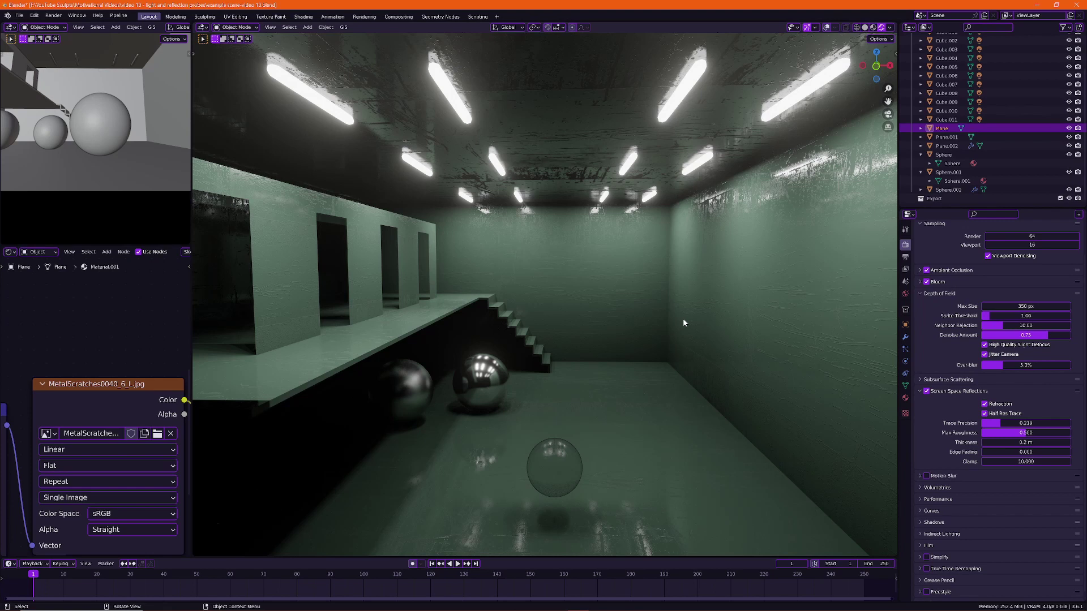
{"action": "middle_click_drag", "start_coordinate": [684, 324], "coordinate": [590, 281]}
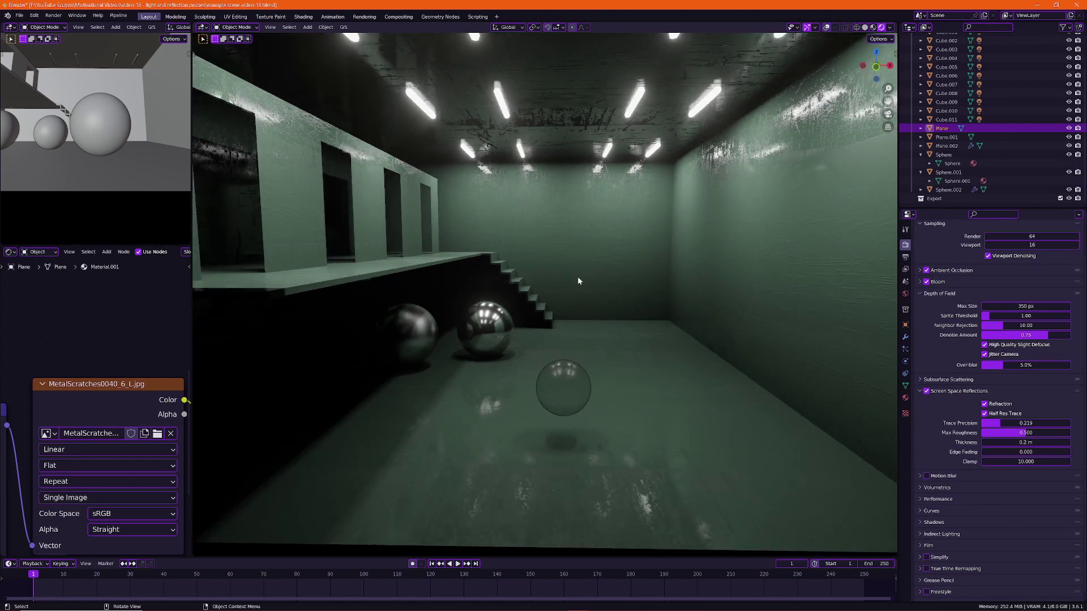
{"action": "middle_click_drag", "start_coordinate": [577, 277], "coordinate": [571, 232]}
- Show the viewport overlays and add a Reflection Cubemap light probe at the 3D cursor
{"action": "left_click", "coordinate": [826, 29]}
{"action": "middle_click_drag", "start_coordinate": [747, 149], "coordinate": [546, 320]}
{"action": "scroll", "coordinate": [546, 318], "scroll_direction": "up", "scroll_amount": 3}
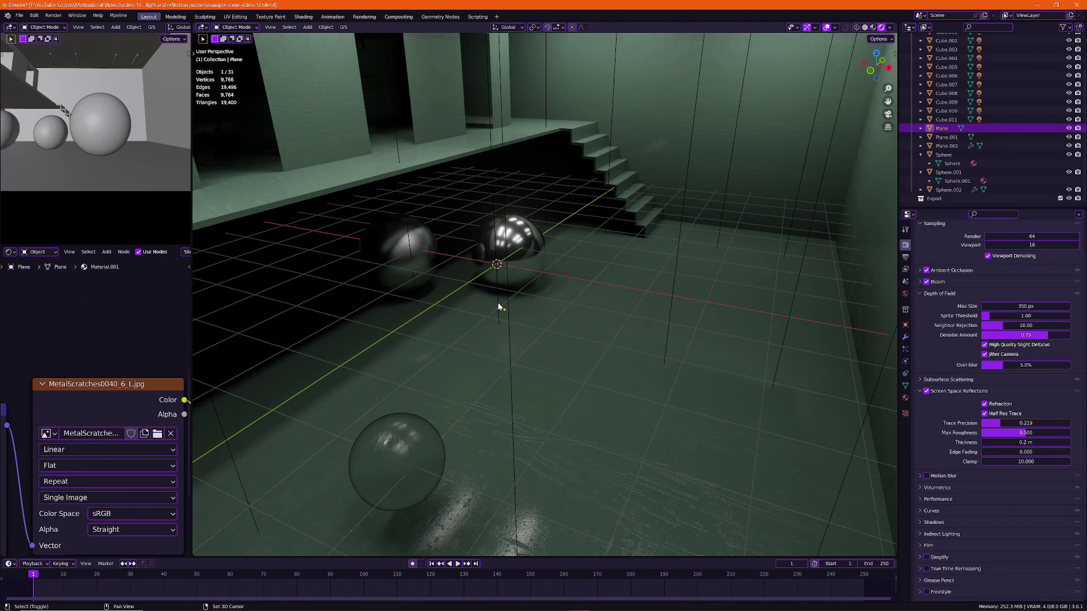
{"action": "key", "text": "shift+a"}
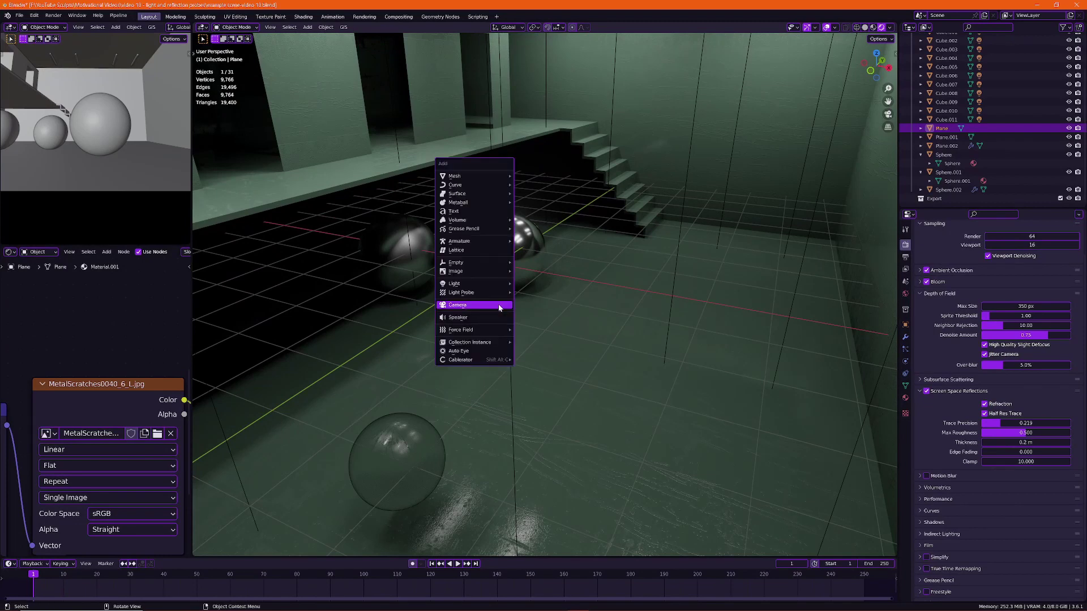
{"action": "mouse_move", "coordinate": [476, 293]}
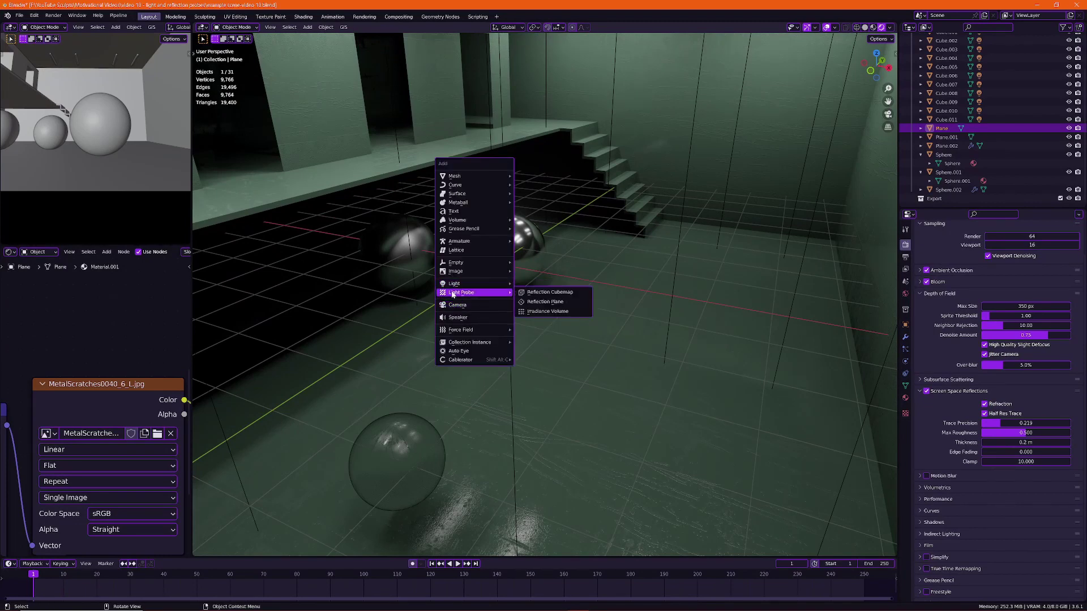
{"action": "left_click", "coordinate": [543, 294]}
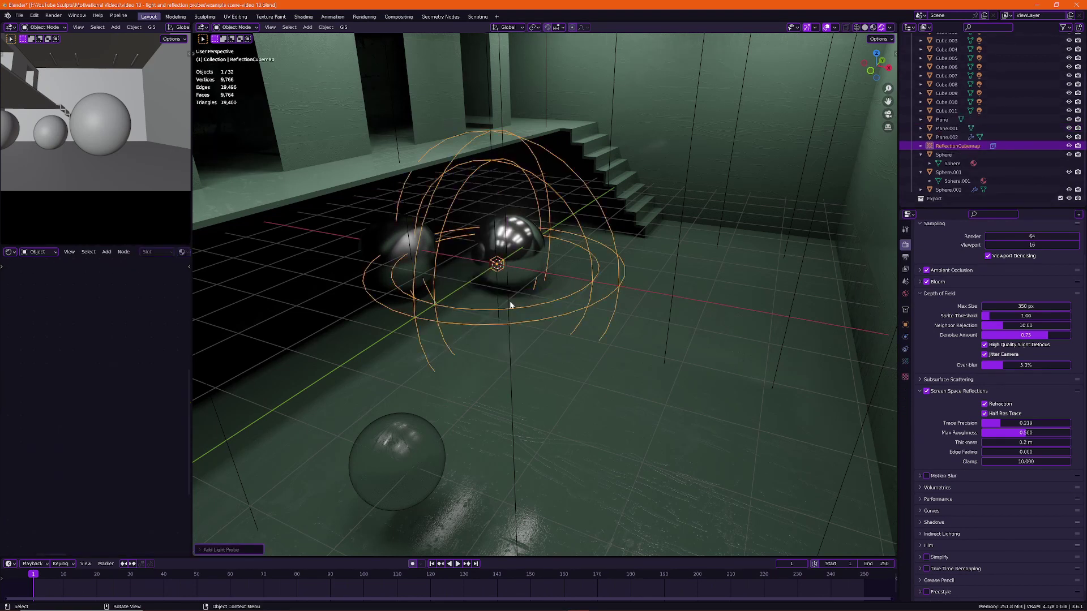
{"action": "key", "text": "KP_Decimal"}
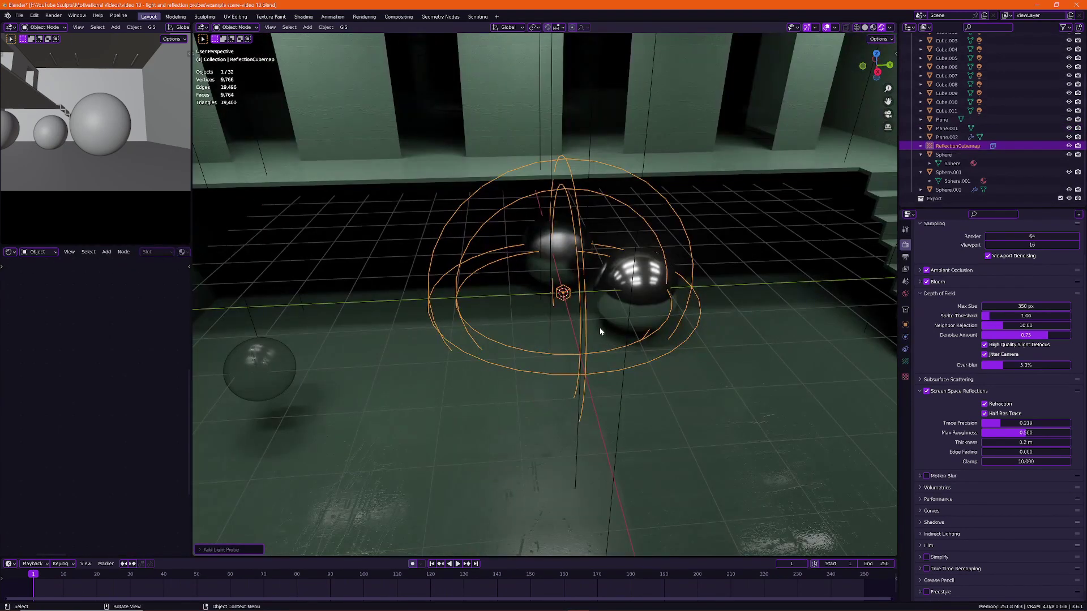
- Snap the 3D cursor to the glossy metal sphere and move the reflection cubemap onto it
{"action": "middle_click_drag", "start_coordinate": [601, 331], "coordinate": [791, 289]}
{"action": "left_click", "coordinate": [586, 274]}
{"action": "key", "text": "shift+s"}
{"action": "key", "text": "2"}
{"action": "left_click", "coordinate": [491, 111]}
{"action": "key", "text": "shift+s"}
{"action": "key", "text": "8"}
{"action": "key", "text": "KP_Decimal"}
{"action": "scroll", "coordinate": [548, 294], "scroll_direction": "down", "scroll_amount": 4}
- Scale the reflection cubemap down so it closely surrounds the glossy sphere
{"action": "key", "text": "s"}
{"action": "left_click", "coordinate": [668, 270]}
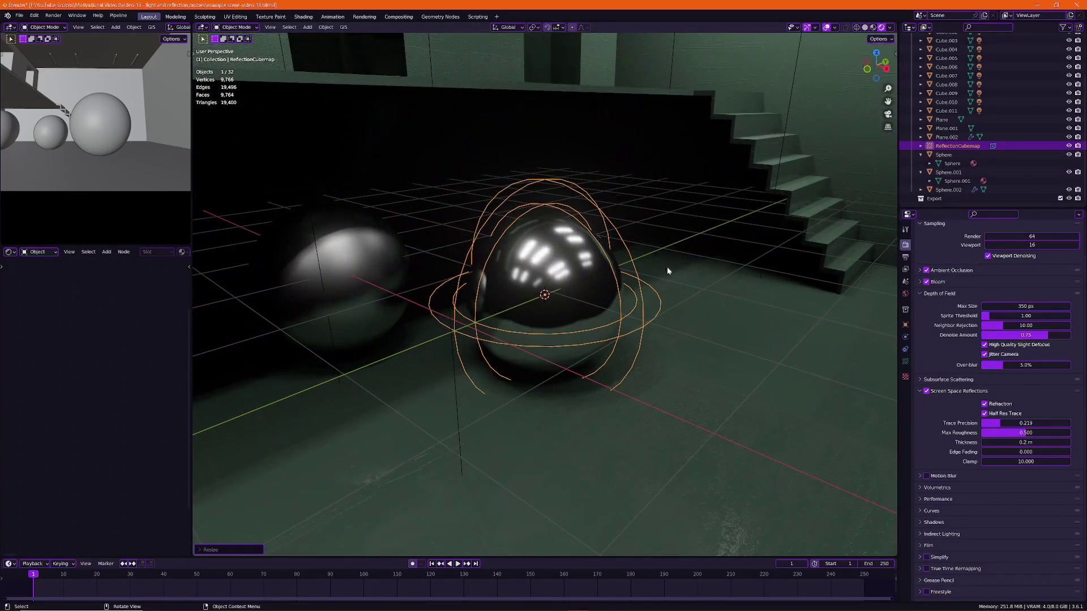
{"action": "mouse_move", "coordinate": [668, 271]}
{"action": "middle_mouse_down"}
{"action": "mouse_move", "coordinate": [614, 304]}
{"action": "mouse_move", "coordinate": [640, 260]}
{"action": "mouse_move", "coordinate": [649, 258]}
{"action": "mouse_move", "coordinate": [651, 273]}
{"action": "middle_mouse_up"}
{"action": "key", "text": "s"}
{"action": "left_click", "coordinate": [645, 261]}
{"action": "middle_click_drag", "start_coordinate": [650, 274], "coordinate": [748, 285], "text": "shift"}
{"action": "scroll", "coordinate": [932, 412], "scroll_direction": "down", "scroll_amount": 2}
{"action": "scroll", "coordinate": [684, 315], "scroll_direction": "up", "scroll_amount": 2}
{"action": "middle_click_drag", "start_coordinate": [683, 316], "coordinate": [689, 324]}
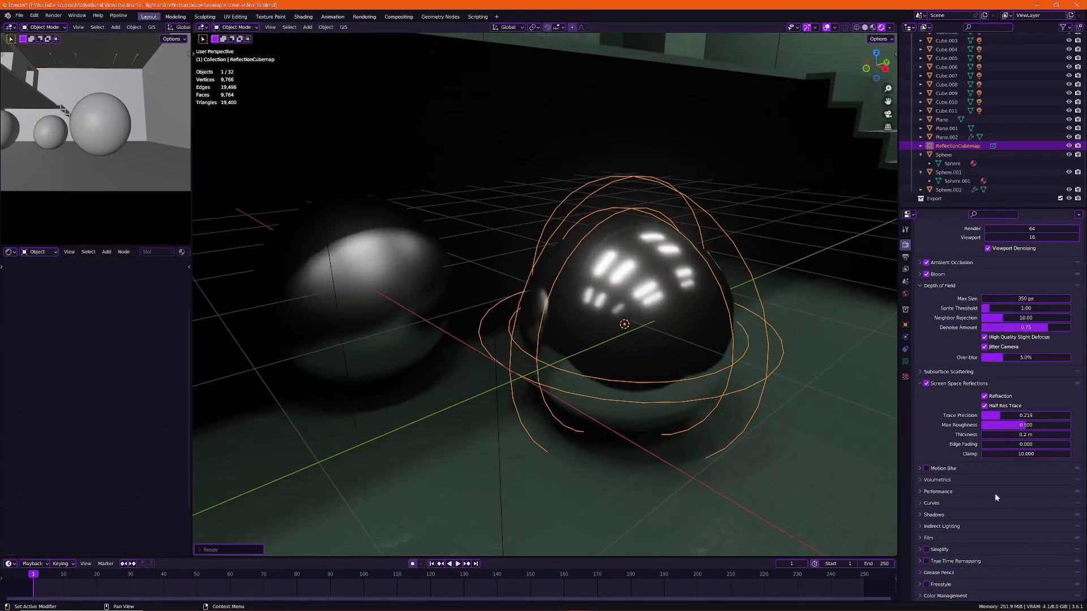
- In the Indirect Lighting settings, set the cubemap size to 512 px and bake the reflection cubemap
{"action": "left_click", "coordinate": [938, 526]}
{"action": "scroll", "coordinate": [931, 529], "scroll_direction": "down", "scroll_amount": 2}
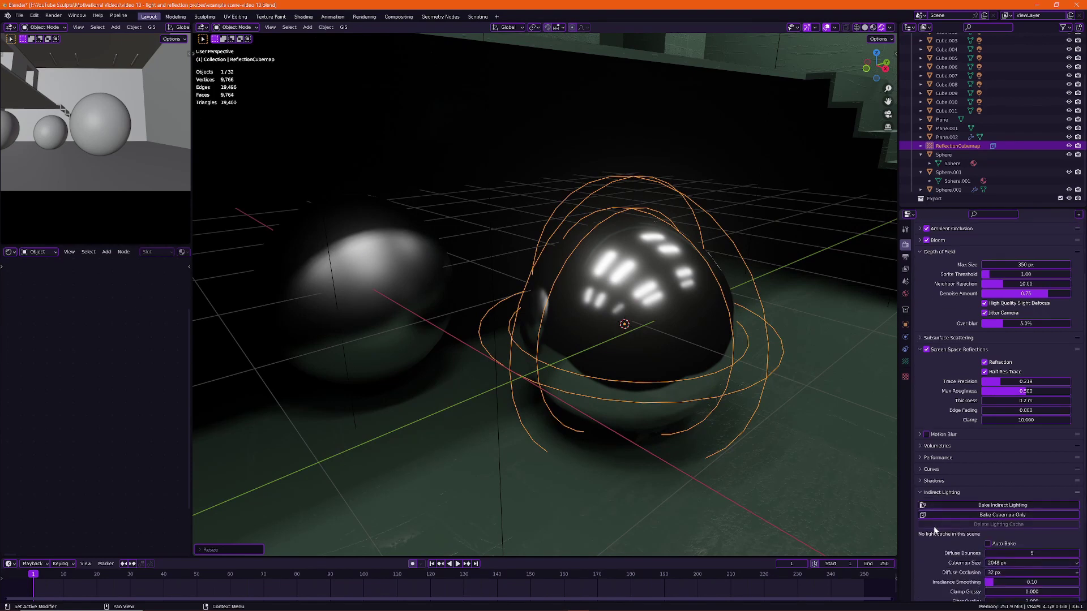
{"action": "middle_click_drag", "start_coordinate": [691, 448], "coordinate": [704, 456]}
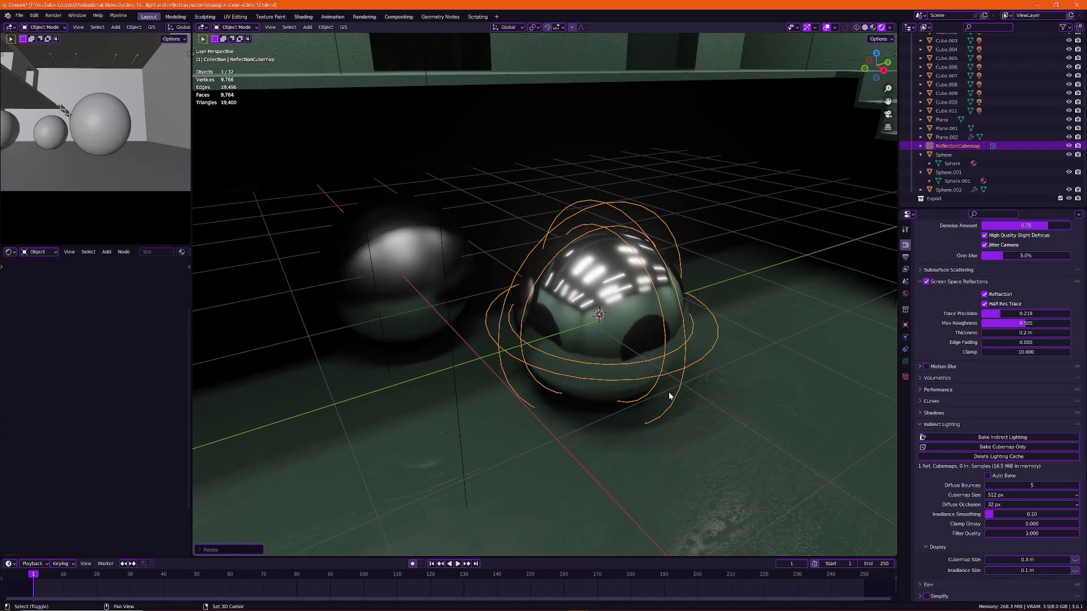
- Examine the baked reflections on the glossy sphere from several angles and compare them with the neighbouring rough sphere
{"action": "middle_click_drag", "start_coordinate": [667, 388], "coordinate": [552, 447]}
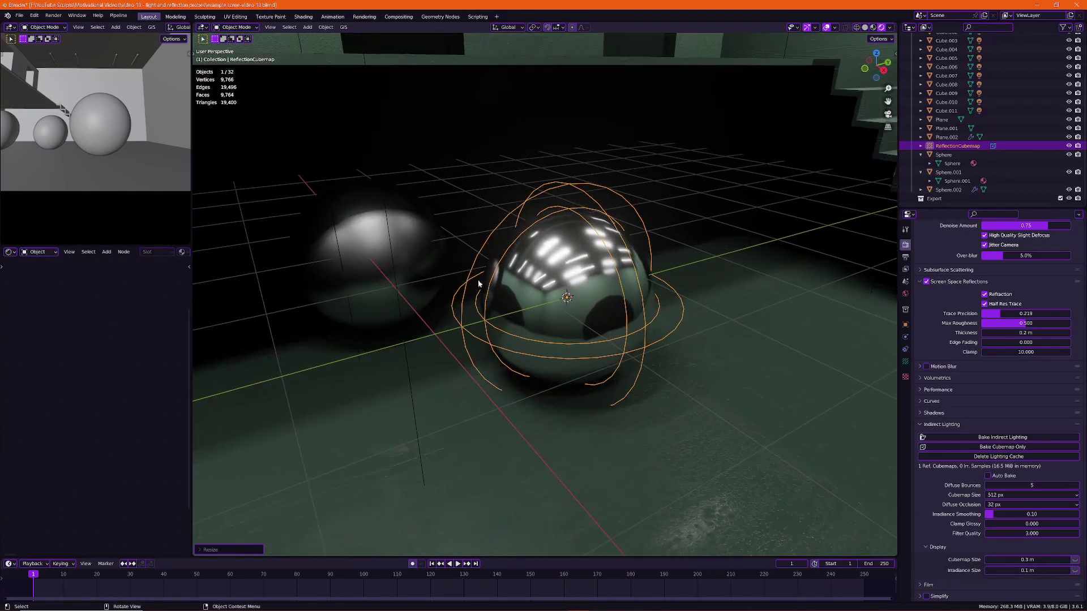
{"action": "middle_click_drag", "start_coordinate": [410, 320], "coordinate": [446, 318]}
{"action": "left_click", "coordinate": [395, 315]}
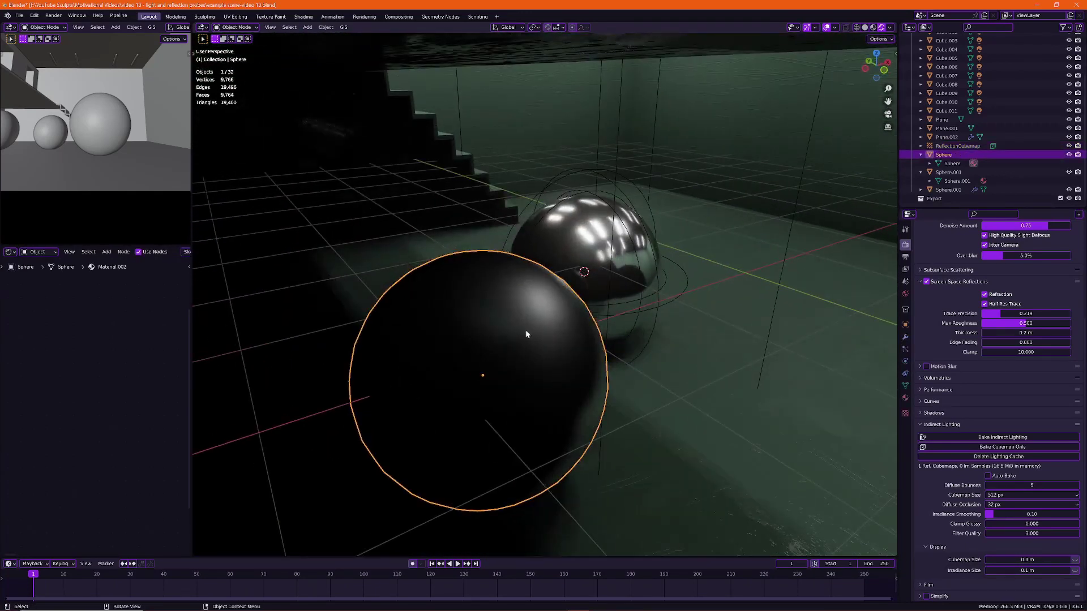
{"action": "middle_click_drag", "start_coordinate": [526, 334], "coordinate": [417, 335]}
{"action": "scroll", "coordinate": [381, 337], "scroll_direction": "down", "scroll_amount": 4}
{"action": "middle_click_drag", "start_coordinate": [391, 162], "coordinate": [470, 127]}
{"action": "middle_click_drag", "start_coordinate": [503, 161], "coordinate": [484, 257], "text": "shift"}
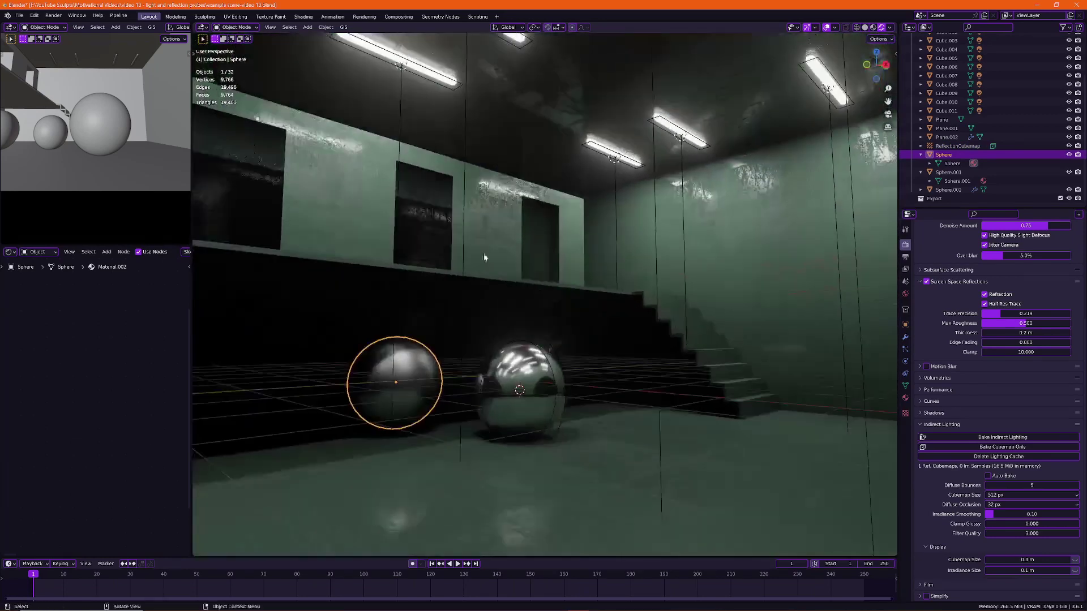
{"action": "middle_click_drag", "start_coordinate": [469, 317], "coordinate": [599, 321], "text": "shift"}
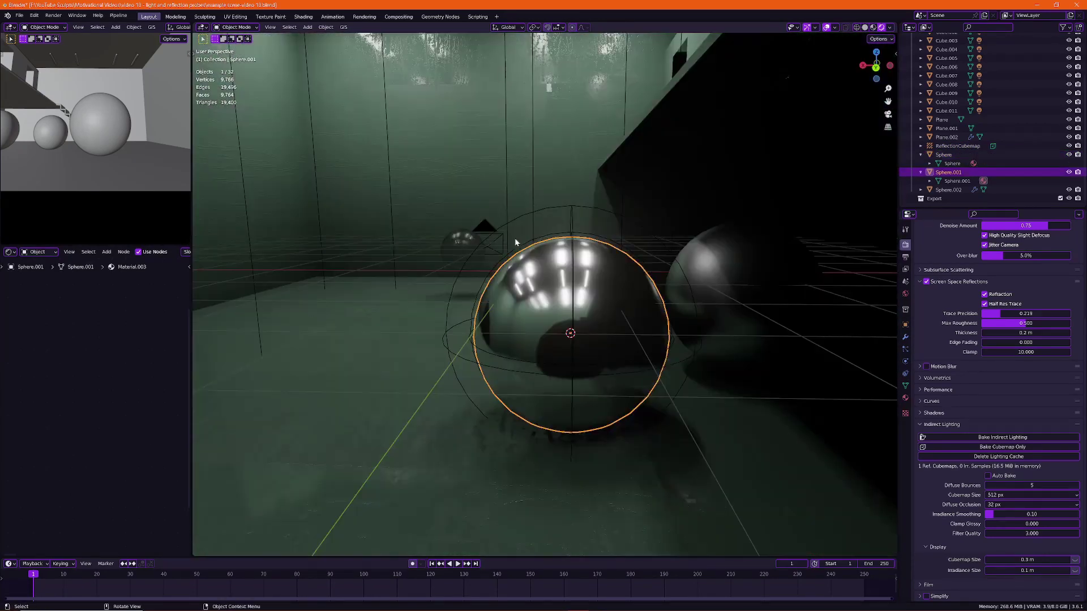
{"action": "left_click", "coordinate": [524, 246]}
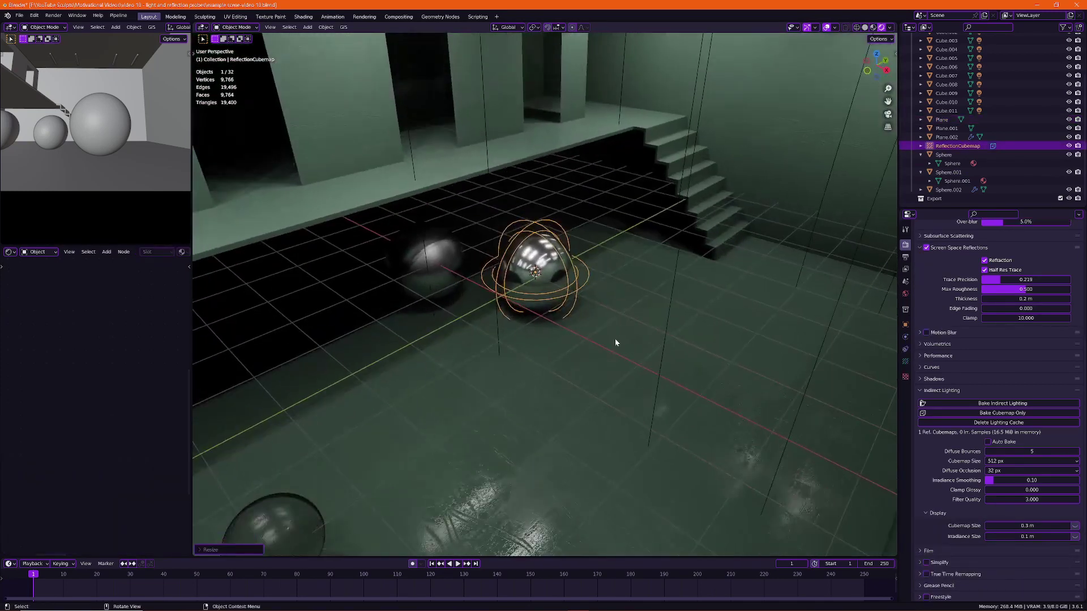
- Add a Reflection Plane light probe at the 3D cursor
{"action": "middle_click_drag", "start_coordinate": [614, 339], "coordinate": [522, 329], "text": "shift"}
{"action": "key", "text": "shift+a"}
{"action": "mouse_move", "coordinate": [521, 327]}
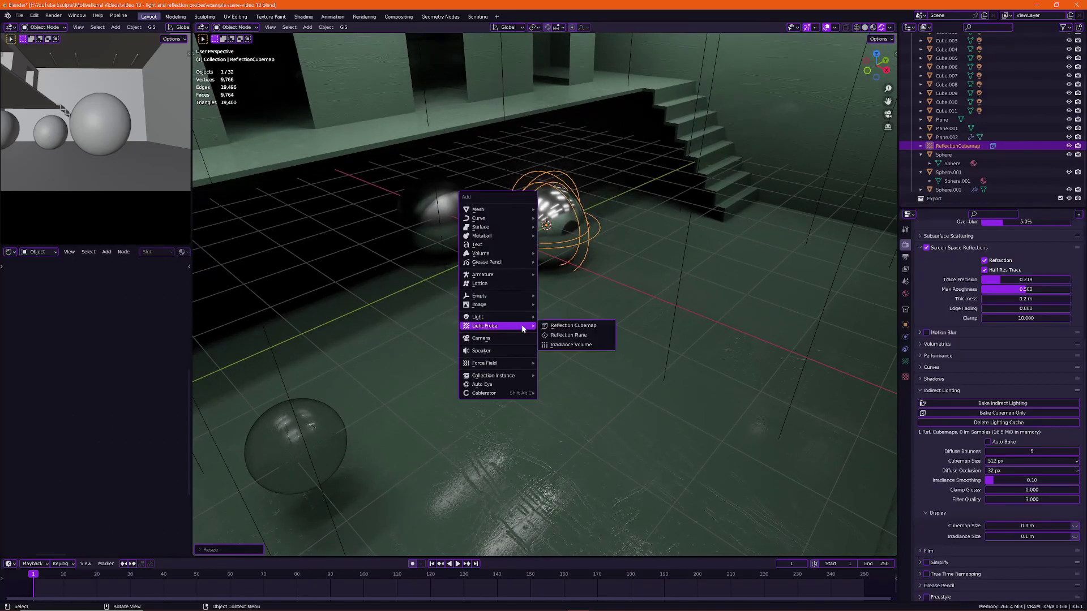
{"action": "left_click", "coordinate": [567, 335]}
{"action": "scroll", "coordinate": [567, 335], "scroll_direction": "down", "scroll_amount": 3}
{"action": "middle_click_drag", "start_coordinate": [567, 335], "coordinate": [637, 351]}
{"action": "scroll", "coordinate": [691, 360], "scroll_direction": "up", "scroll_amount": 3}
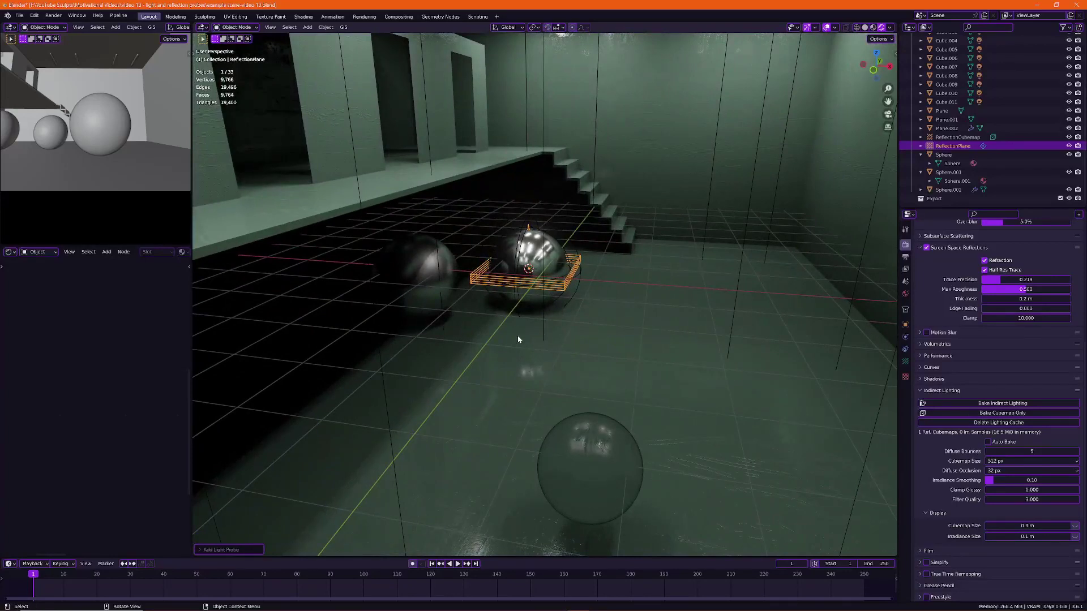
- Select the floor face of the room mesh in Edit Mode and snap the 3D cursor to its centre
{"action": "left_click", "coordinate": [517, 340]}
{"action": "key", "text": "Tab"}
{"action": "scroll", "coordinate": [543, 336], "scroll_direction": "down", "scroll_amount": 1}
{"action": "mouse_move", "coordinate": [526, 340]}
{"action": "middle_mouse_down"}
{"action": "mouse_move", "coordinate": [542, 335]}
{"action": "mouse_move", "coordinate": [530, 324]}
{"action": "mouse_move", "coordinate": [538, 334]}
{"action": "mouse_move", "coordinate": [509, 332]}
{"action": "middle_mouse_up"}
{"action": "scroll", "coordinate": [538, 335], "scroll_direction": "down", "scroll_amount": 2}
{"action": "scroll", "coordinate": [538, 334], "scroll_direction": "up", "scroll_amount": 3}
{"action": "left_click", "coordinate": [538, 335]}
{"action": "left_click", "coordinate": [533, 332]}
{"action": "key", "text": "h"}
{"action": "key", "text": "shift+s"}
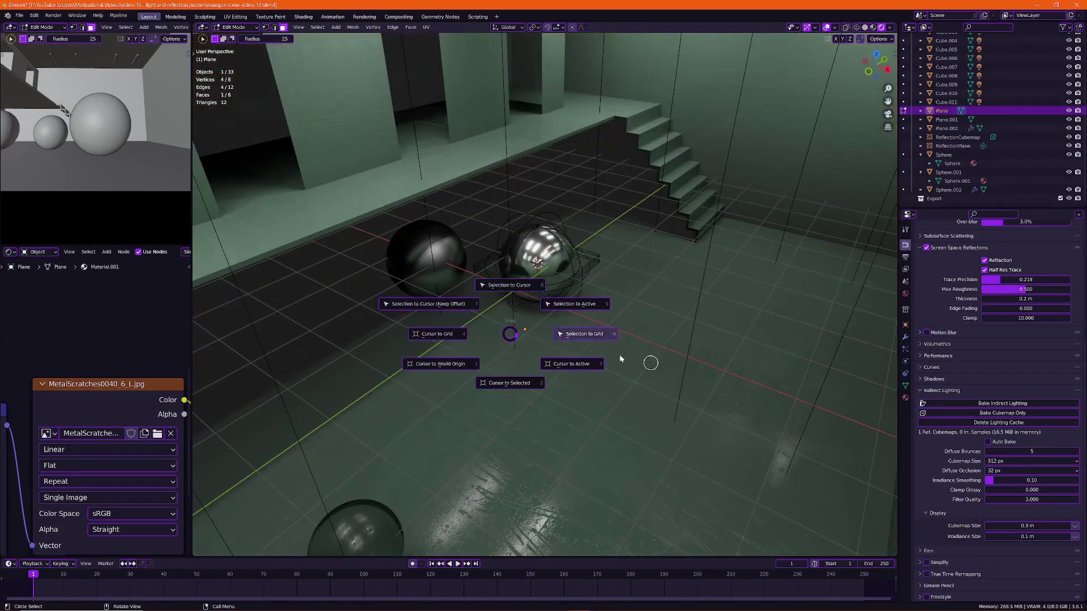
{"action": "key", "text": "Escape"}
{"action": "left_click", "coordinate": [530, 391]}
{"action": "key", "text": "shift+s"}
{"action": "left_click", "coordinate": [535, 441]}
{"action": "key", "text": "Tab"}
- Snap the reflection plane to the 3D cursor at the centre of the floor
{"action": "left_click", "coordinate": [534, 292]}
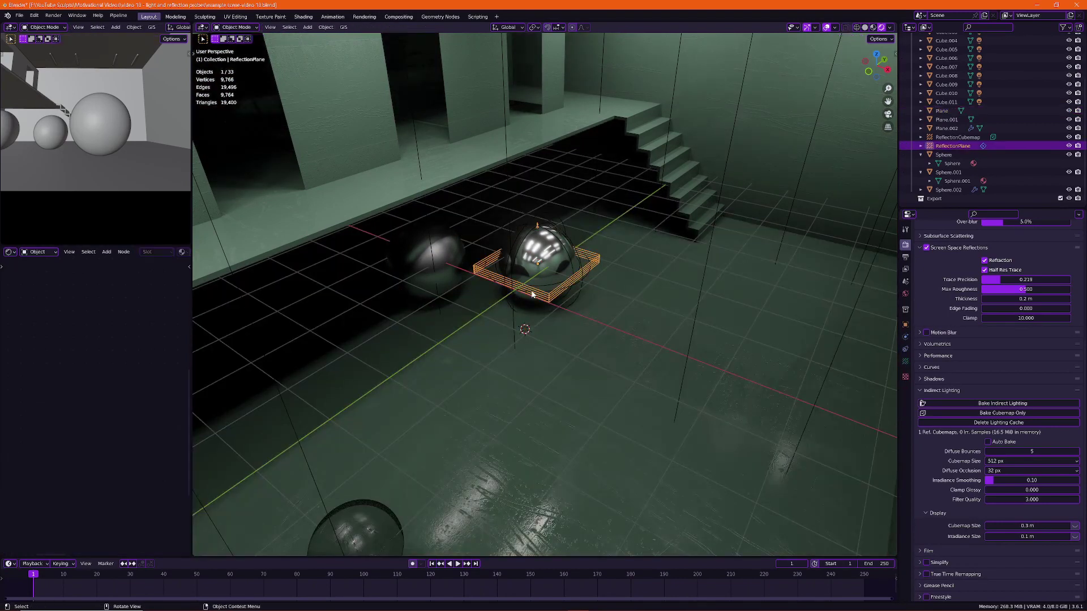
{"action": "middle_click_drag", "start_coordinate": [534, 294], "coordinate": [548, 307]}
{"action": "key", "text": "shift+s"}
{"action": "left_click", "coordinate": [575, 318]}
{"action": "scroll", "coordinate": [623, 355], "scroll_direction": "down", "scroll_amount": 4}
{"action": "middle_click_drag", "start_coordinate": [623, 357], "coordinate": [582, 354]}
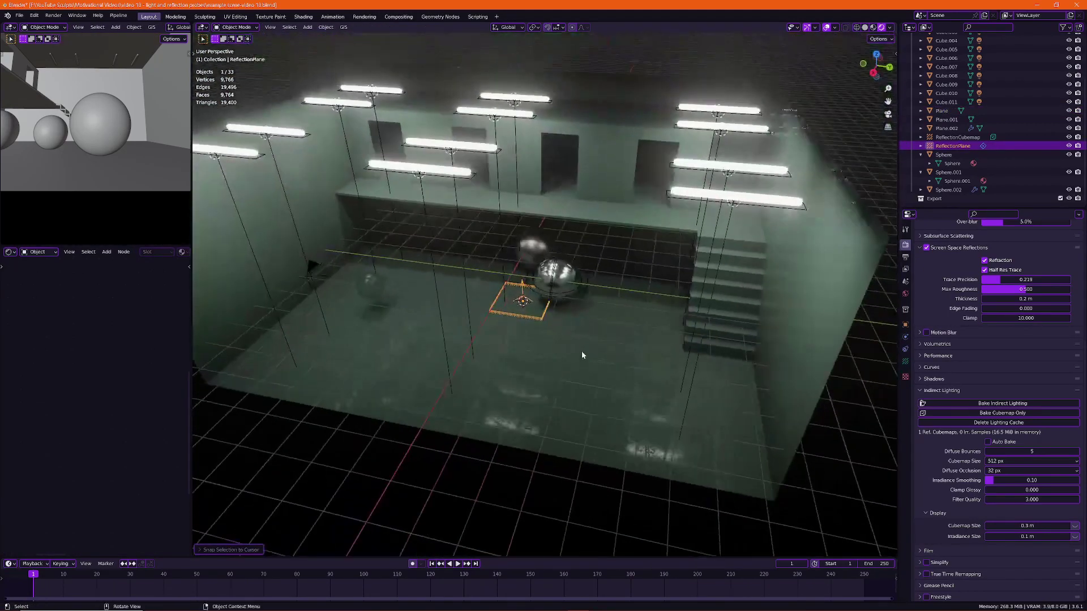
- Scale the reflection plane about 6.4 times overall and about 1.2 times along Y to cover the room's floor
{"action": "key", "text": "s"}
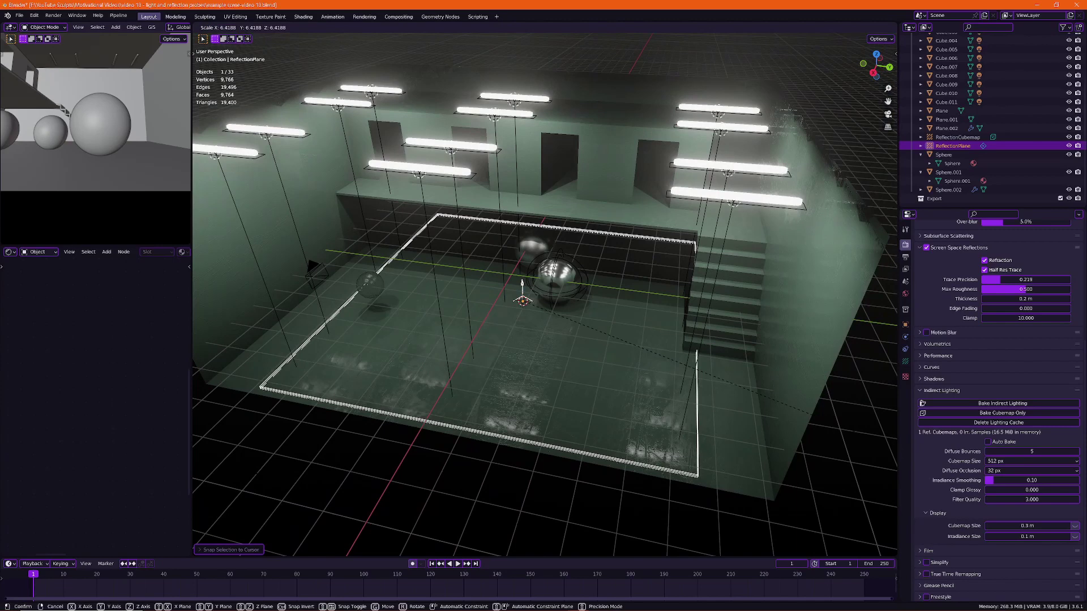
{"action": "left_click", "coordinate": [162, 460]}
{"action": "middle_click_drag", "start_coordinate": [269, 365], "coordinate": [342, 324], "text": "shift"}
{"action": "key", "text": "s"}
{"action": "key", "text": "y"}
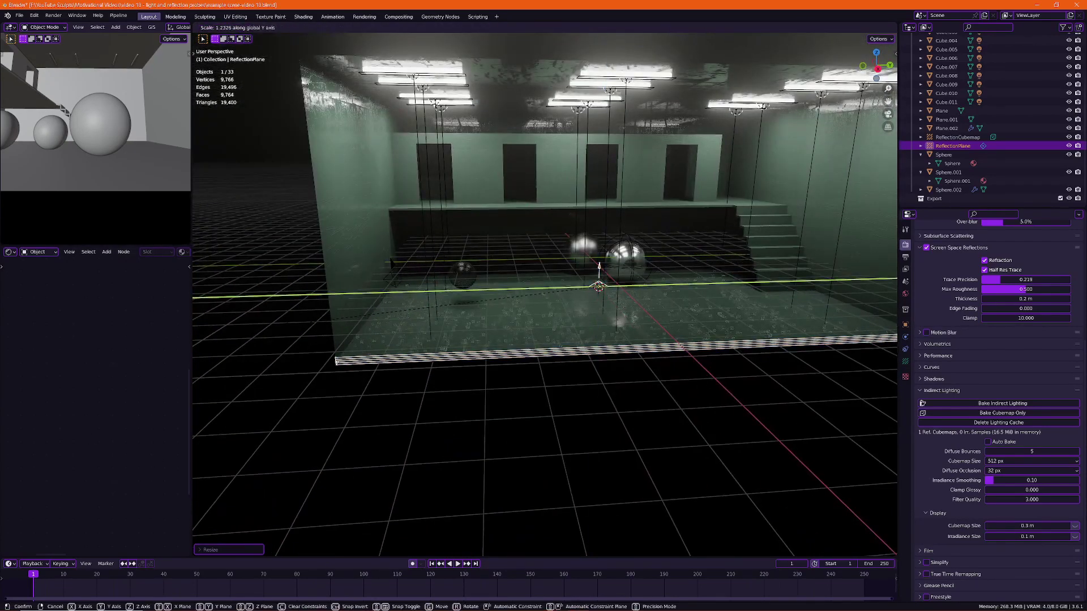
{"action": "left_click", "coordinate": [278, 316]}
{"action": "key", "text": "KP_7"}
{"action": "mouse_move", "coordinate": [543, 338]}
{"action": "middle_mouse_down", "text": "shift"}
{"action": "mouse_move", "coordinate": [490, 388]}
{"action": "mouse_move", "coordinate": [553, 399]}
{"action": "mouse_move", "coordinate": [538, 348]}
{"action": "middle_mouse_up", "text": "shift"}
{"action": "scroll", "coordinate": [630, 345], "scroll_direction": "up", "scroll_amount": 2}
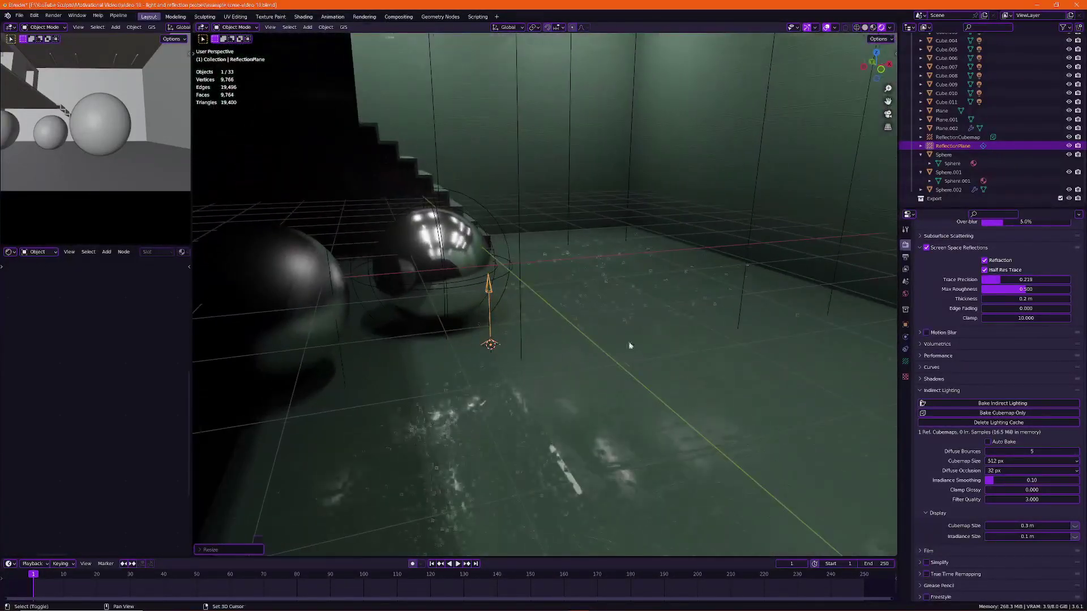
- Move the reflection plane along the Z axis and check its height against the floor in an orthographic side view
{"action": "middle_click_drag", "start_coordinate": [630, 346], "coordinate": [563, 286]}
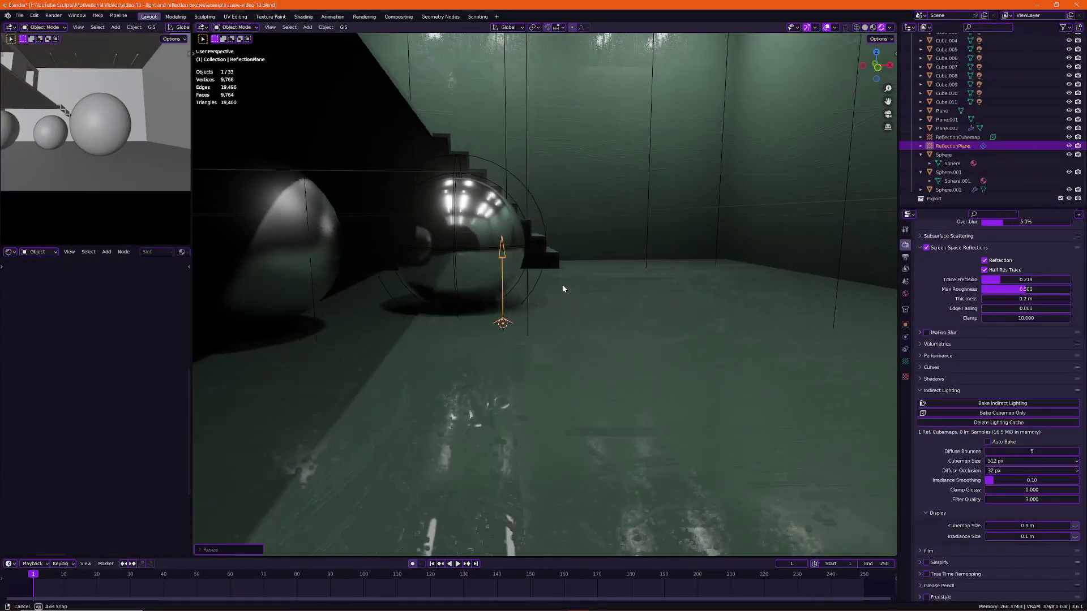
{"action": "key", "text": "g"}
{"action": "key", "text": "z"}
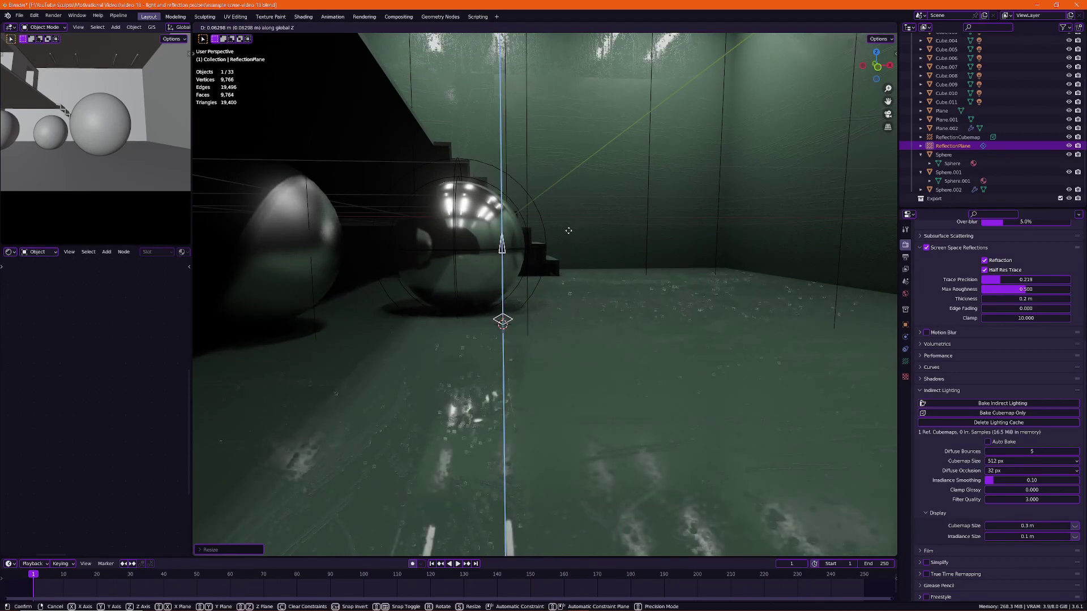
{"action": "left_click", "coordinate": [559, 280]}
{"action": "key", "text": "ctrl+KP_3"}
{"action": "scroll", "coordinate": [574, 291], "scroll_direction": "up", "scroll_amount": 5}
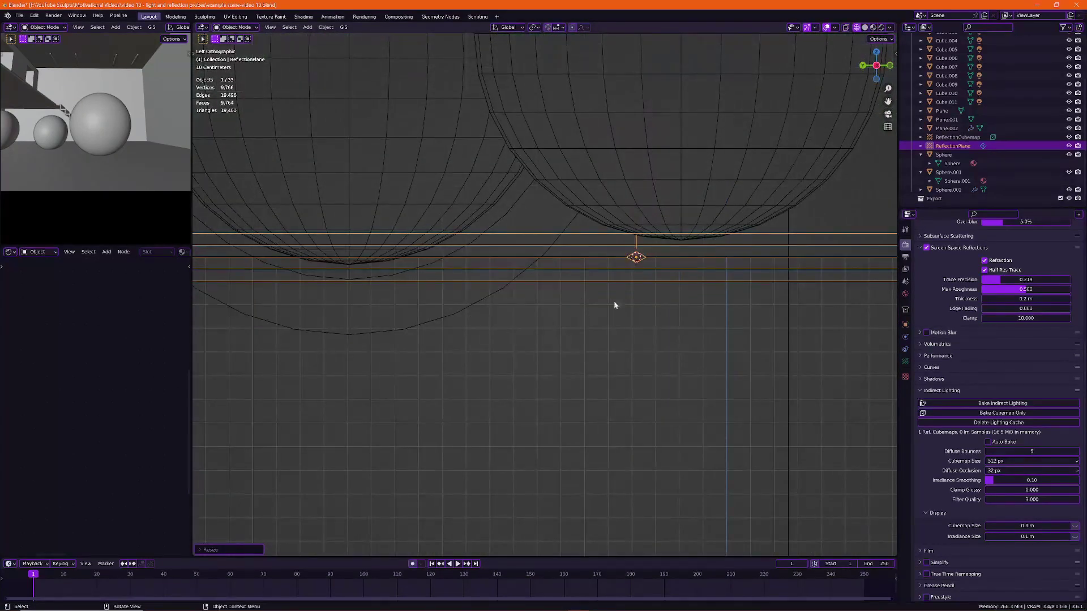
- Select the room mesh together with the reflection plane and isolate both in Local View
{"action": "middle_click_drag", "start_coordinate": [615, 304], "coordinate": [515, 328]}
{"action": "scroll", "coordinate": [553, 325], "scroll_direction": "down", "scroll_amount": 10}
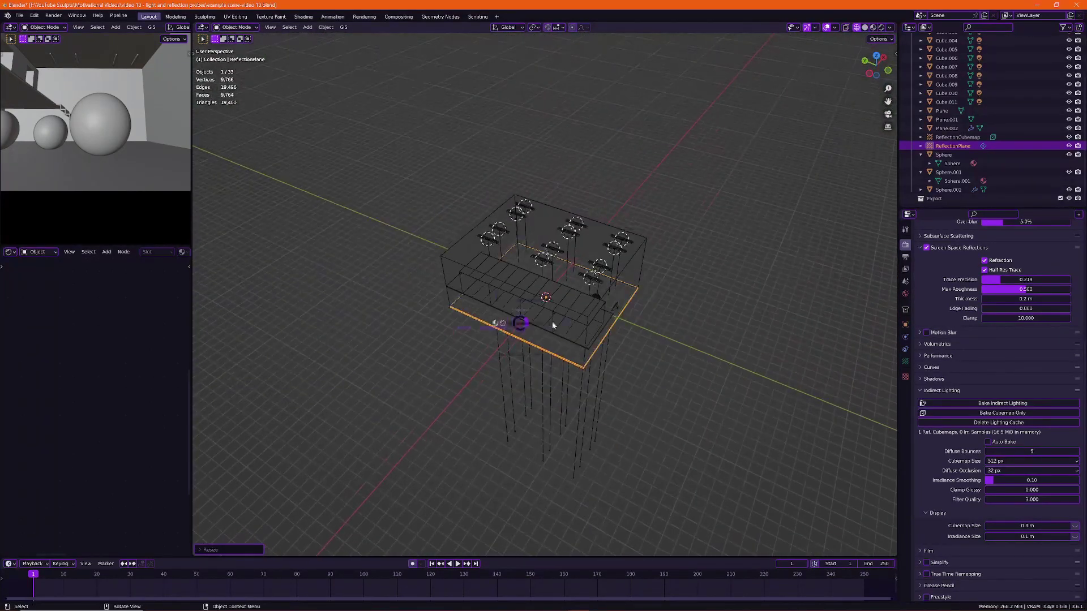
{"action": "left_click", "coordinate": [577, 325]}
{"action": "scroll", "coordinate": [650, 328], "scroll_direction": "up", "scroll_amount": 6}
{"action": "mouse_move", "coordinate": [677, 330]}
{"action": "middle_mouse_down"}
{"action": "mouse_move", "coordinate": [553, 322]}
{"action": "mouse_move", "coordinate": [546, 335]}
{"action": "mouse_move", "coordinate": [459, 342]}
{"action": "middle_mouse_up"}
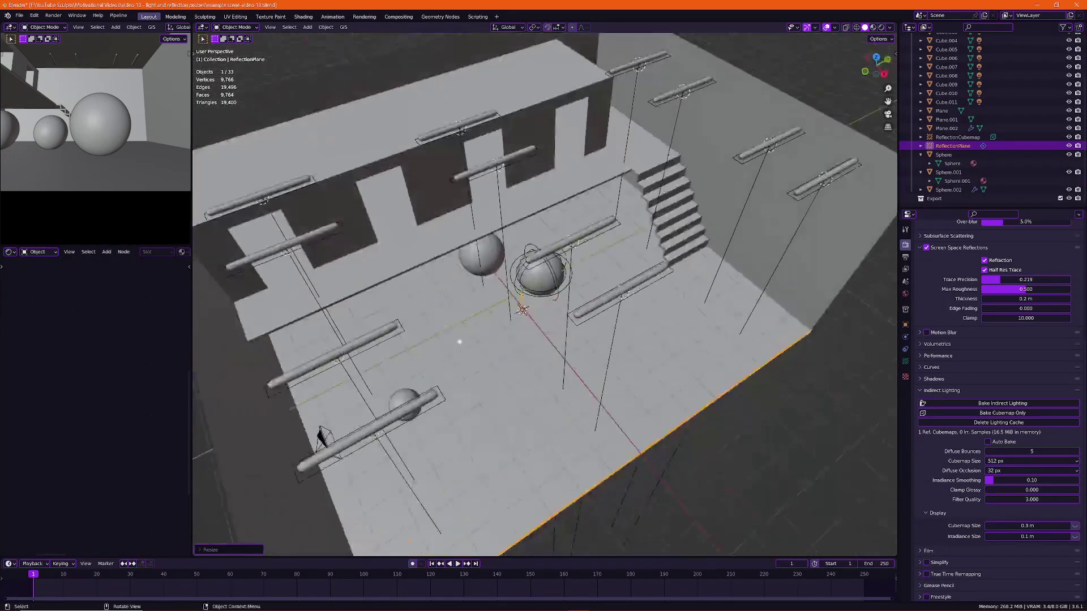
{"action": "middle_click_drag", "start_coordinate": [611, 370], "coordinate": [564, 320], "text": "shift"}
{"action": "scroll", "coordinate": [586, 349], "scroll_direction": "up", "scroll_amount": 3}
{"action": "scroll", "coordinate": [547, 343], "scroll_direction": "down", "scroll_amount": 2}
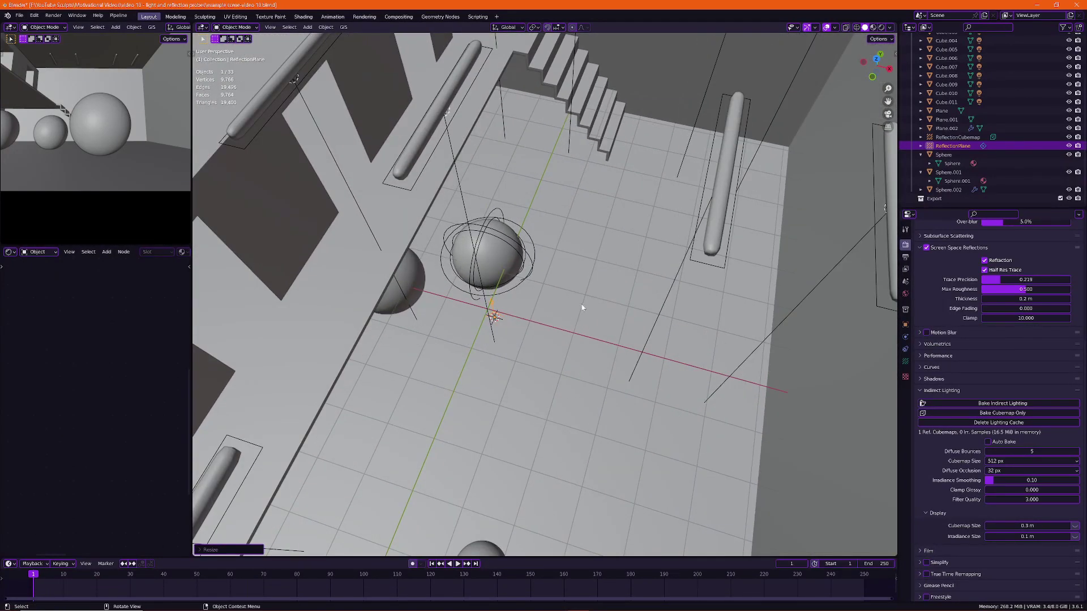
{"action": "left_click", "coordinate": [597, 277], "text": "shift"}
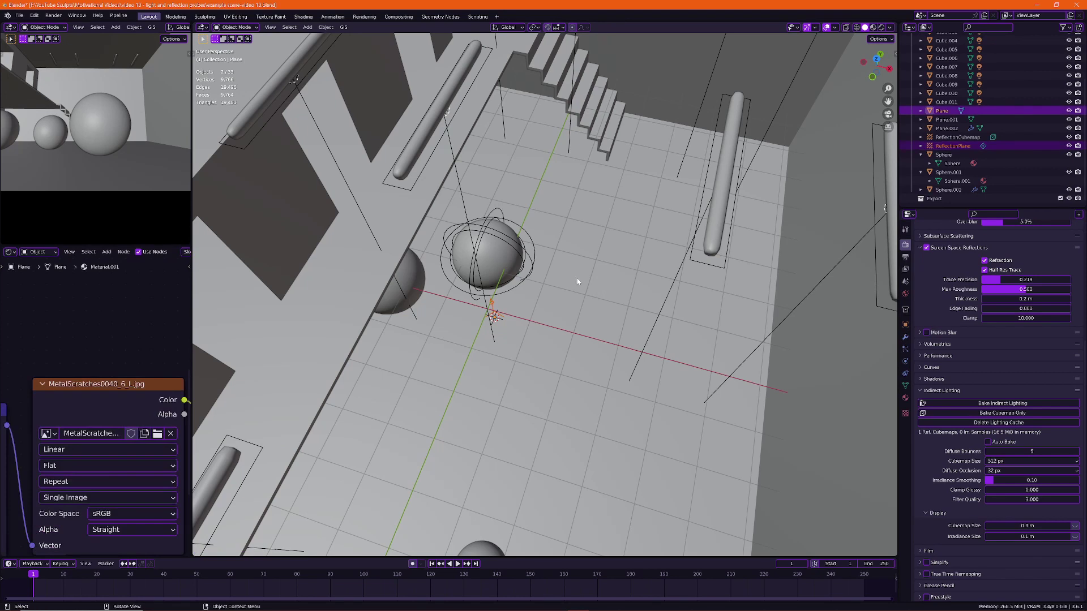
{"action": "key", "text": "KP_Divide"}
- Move only the reflection plane along Z in front view until it lines up with the room's floor edge
{"action": "scroll", "coordinate": [565, 289], "scroll_direction": "down", "scroll_amount": 2}
{"action": "middle_click_drag", "start_coordinate": [565, 288], "coordinate": [542, 285]}
{"action": "scroll", "coordinate": [543, 289], "scroll_direction": "up", "scroll_amount": 15}
{"action": "left_click", "coordinate": [555, 433]}
{"action": "key", "text": "KP_1"}
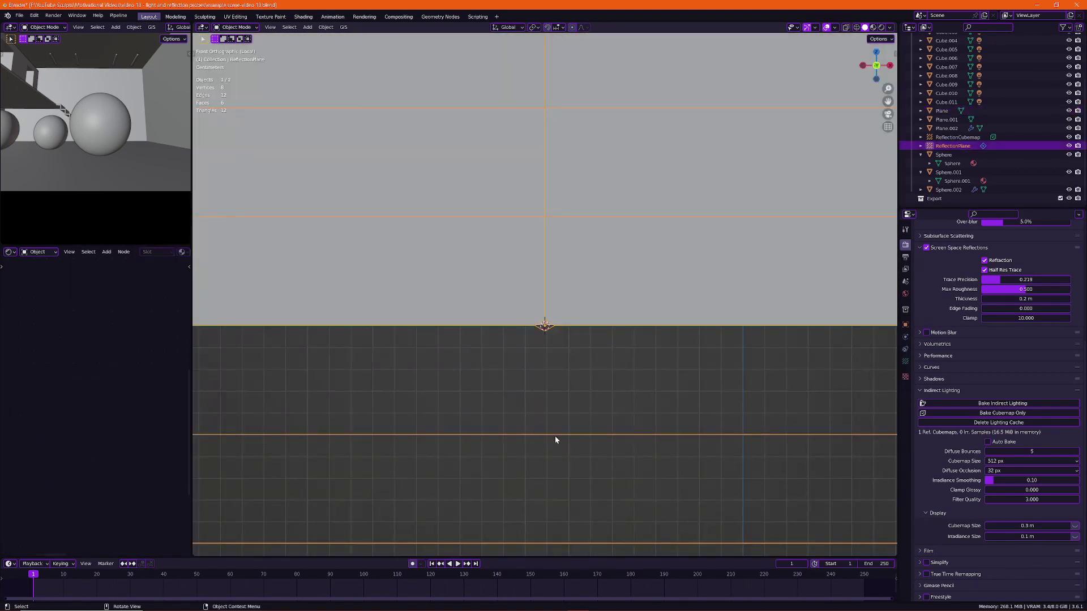
{"action": "scroll", "coordinate": [555, 448], "scroll_direction": "up", "scroll_amount": 4}
{"action": "scroll", "coordinate": [555, 451], "scroll_direction": "down", "scroll_amount": 5}
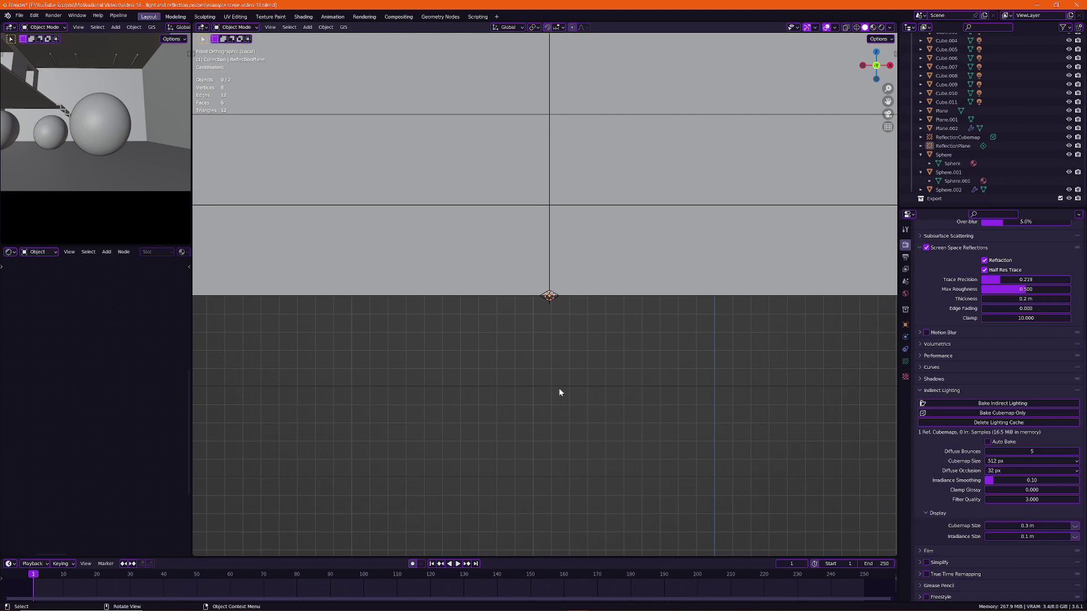
{"action": "scroll", "coordinate": [558, 387], "scroll_direction": "up", "scroll_amount": 3}
{"action": "key", "text": "g"}
{"action": "key", "text": "z"}
{"action": "left_click", "coordinate": [565, 280]}
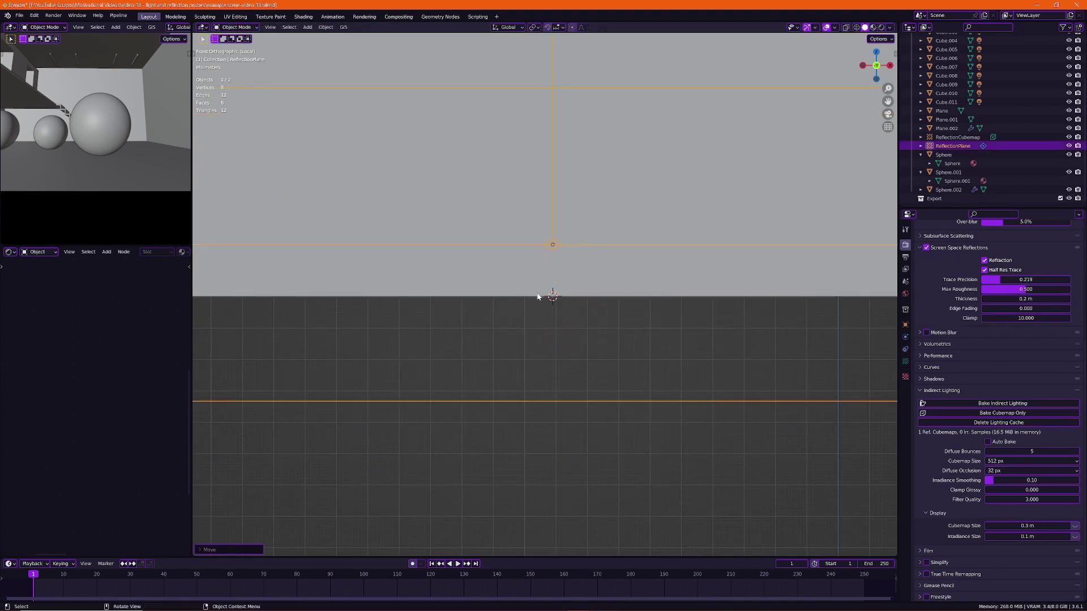
{"action": "key", "text": "g"}
{"action": "key", "text": "z"}
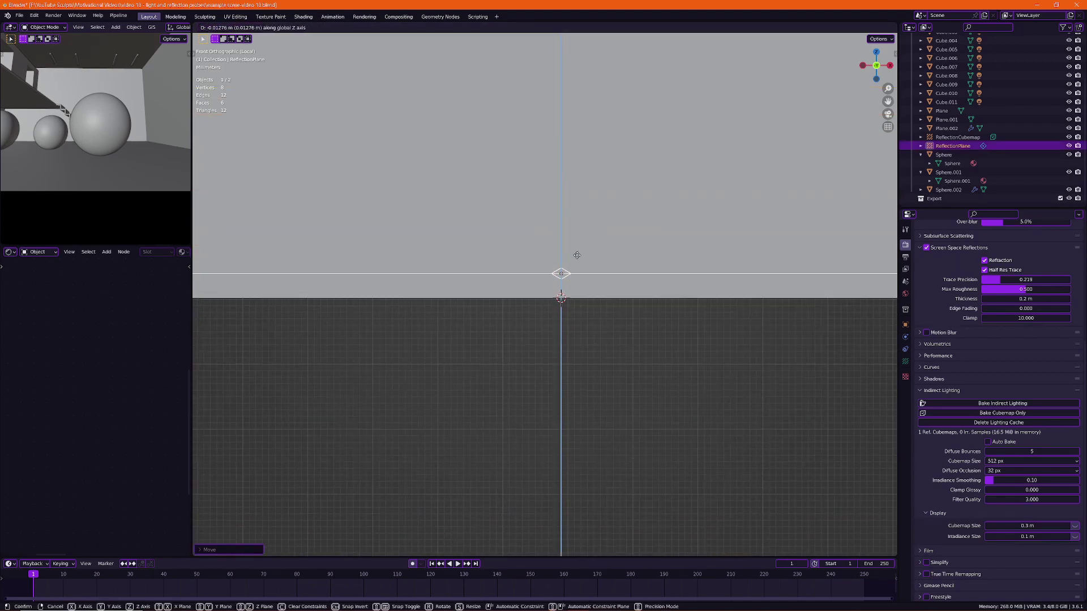
{"action": "left_click", "coordinate": [577, 253]}
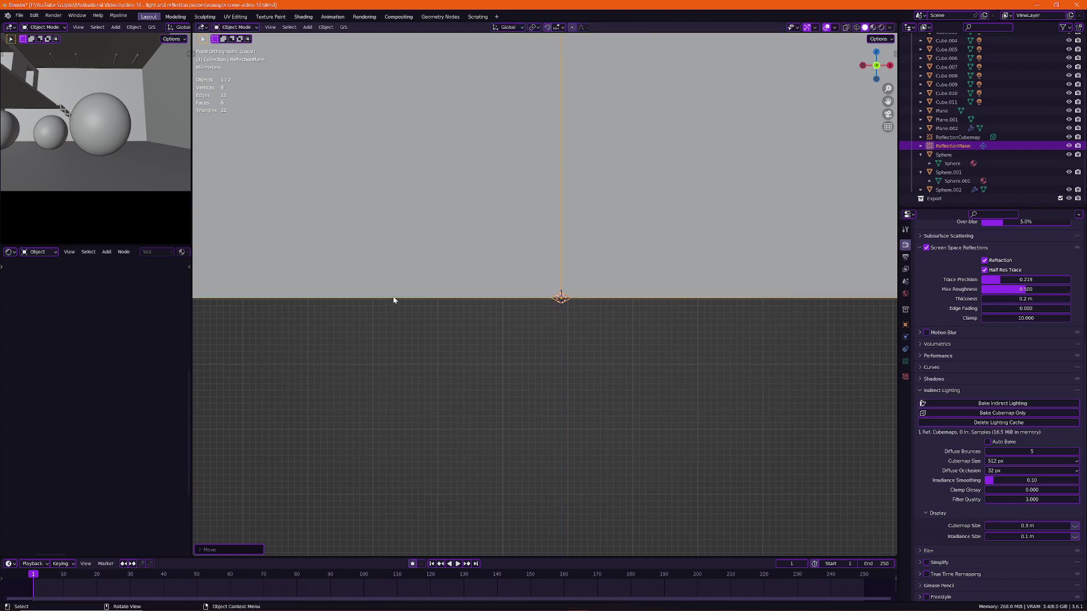
- Leave Local View and return the viewport to rendered shading around the spheres on the floor
{"action": "middle_click_drag", "start_coordinate": [611, 293], "coordinate": [517, 349]}
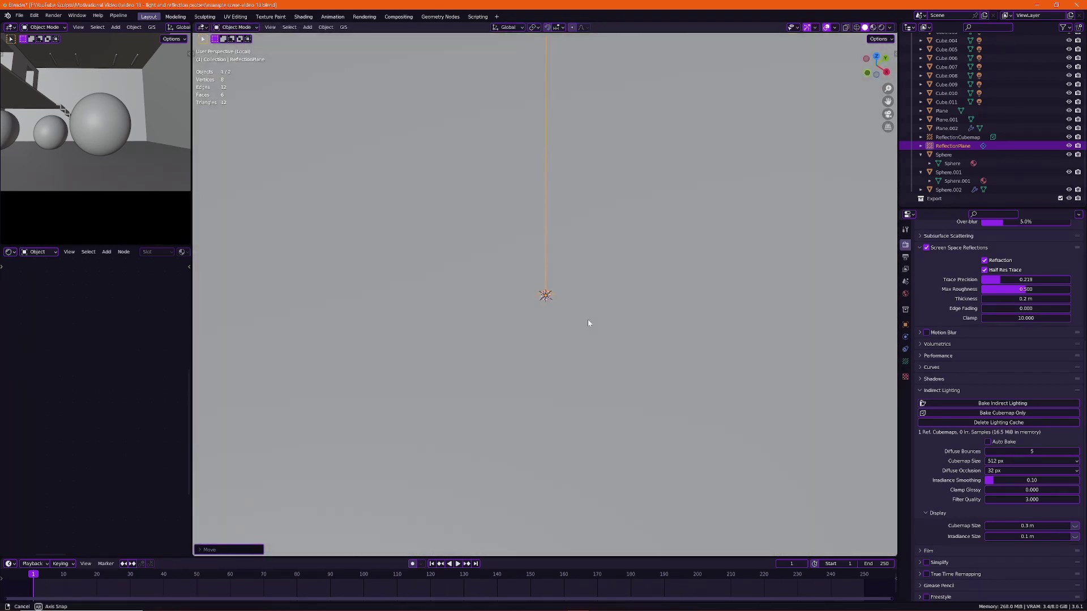
{"action": "key", "text": "KP_Divide"}
{"action": "key", "text": "z"}
{"action": "mouse_move", "coordinate": [594, 313]}
{"action": "middle_mouse_down"}
{"action": "mouse_move", "coordinate": [582, 284]}
{"action": "mouse_move", "coordinate": [587, 199]}
{"action": "mouse_move", "coordinate": [612, 197]}
{"action": "middle_mouse_up"}
{"action": "scroll", "coordinate": [592, 229], "scroll_direction": "up", "scroll_amount": 4}
{"action": "scroll", "coordinate": [613, 209], "scroll_direction": "down", "scroll_amount": 4}
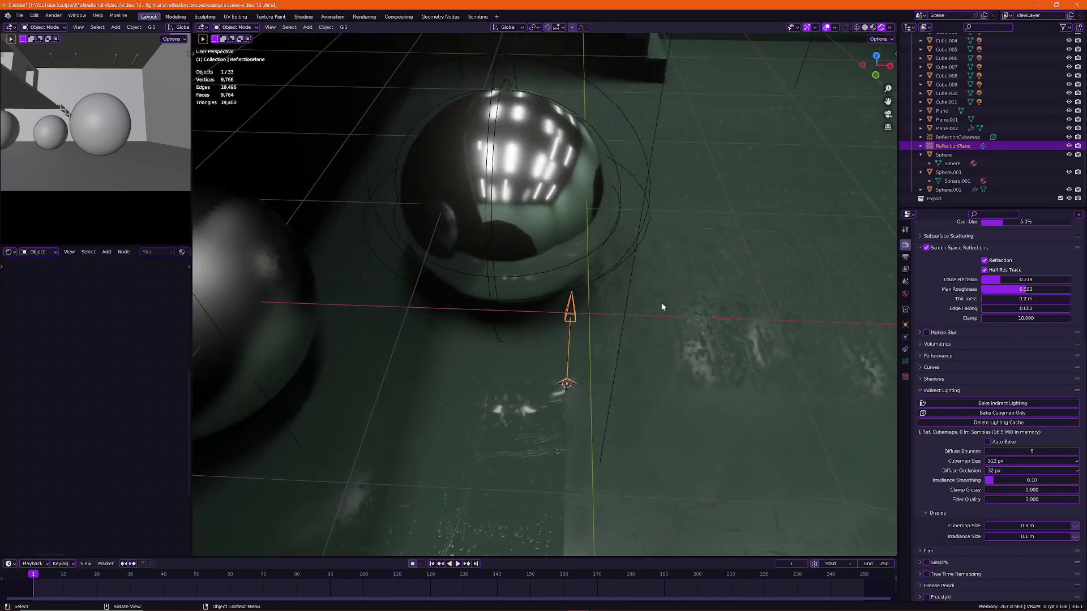
- Hide the reflection plane and unhide it again to compare the floor reflections with and without it
{"action": "key", "text": "h"}
{"action": "middle_click_drag", "start_coordinate": [680, 344], "coordinate": [650, 417]}
{"action": "key", "text": "alt+h"}
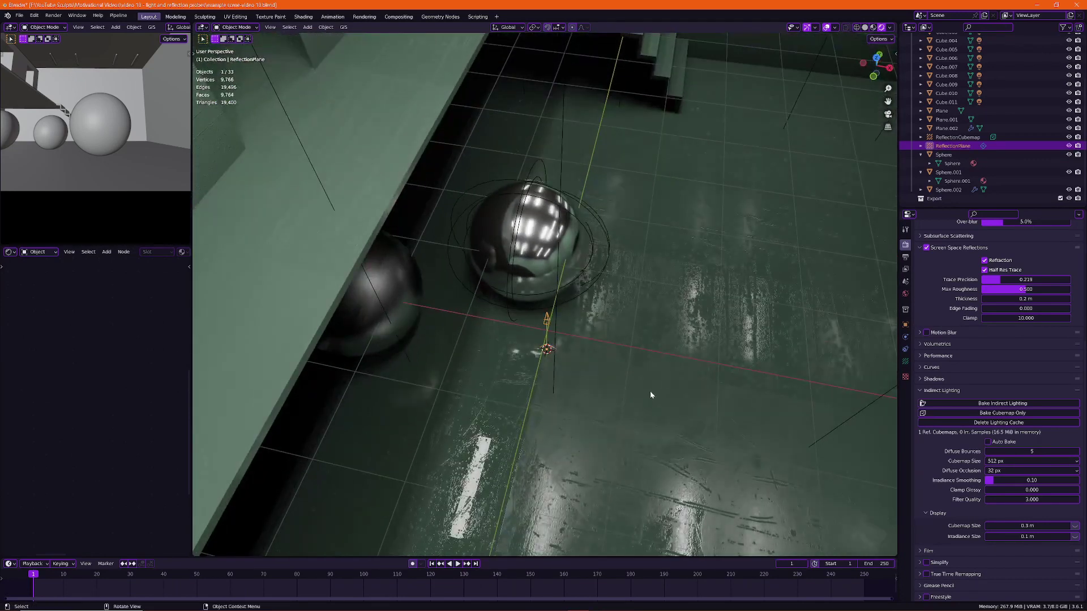
- Add an Irradiance Volume light probe to the room and adjust its height along Z
{"action": "key", "text": "Home"}
{"action": "left_click", "coordinate": [754, 480]}
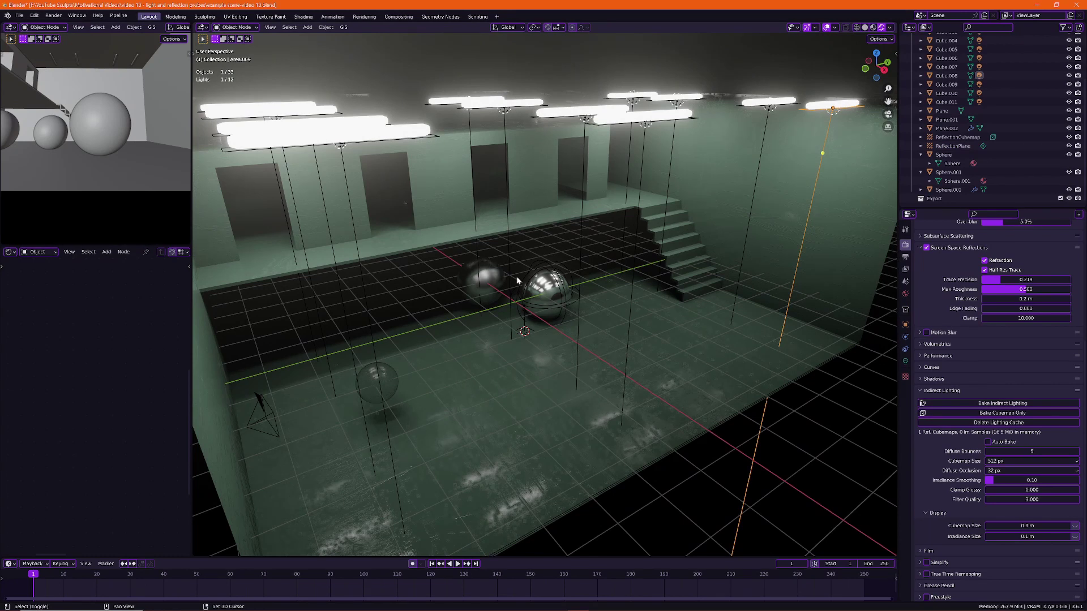
{"action": "key", "text": "shift+a"}
{"action": "mouse_move", "coordinate": [524, 279]}
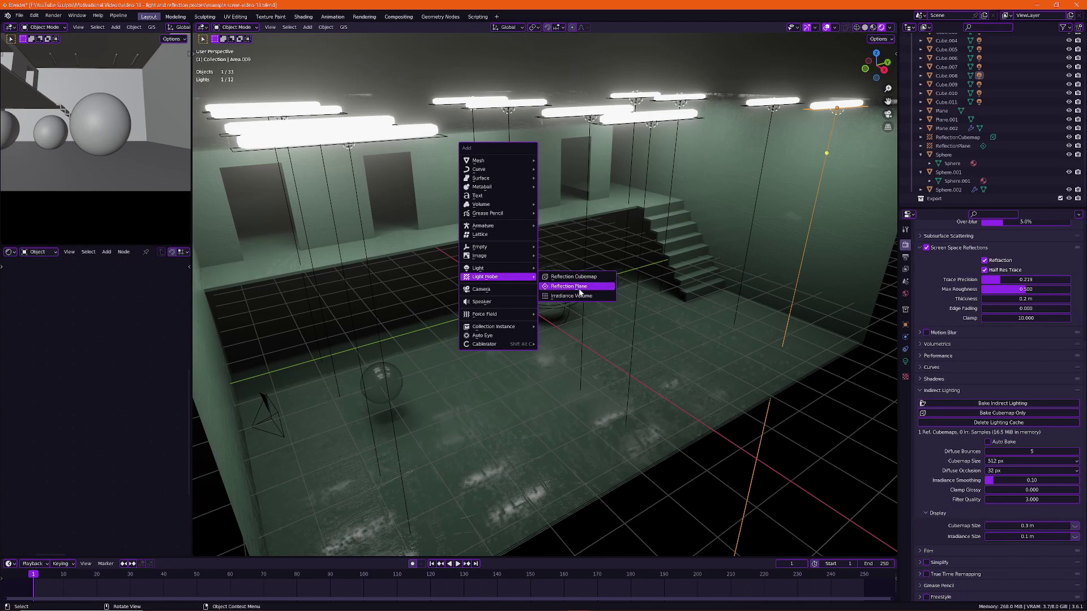
{"action": "left_click", "coordinate": [557, 299]}
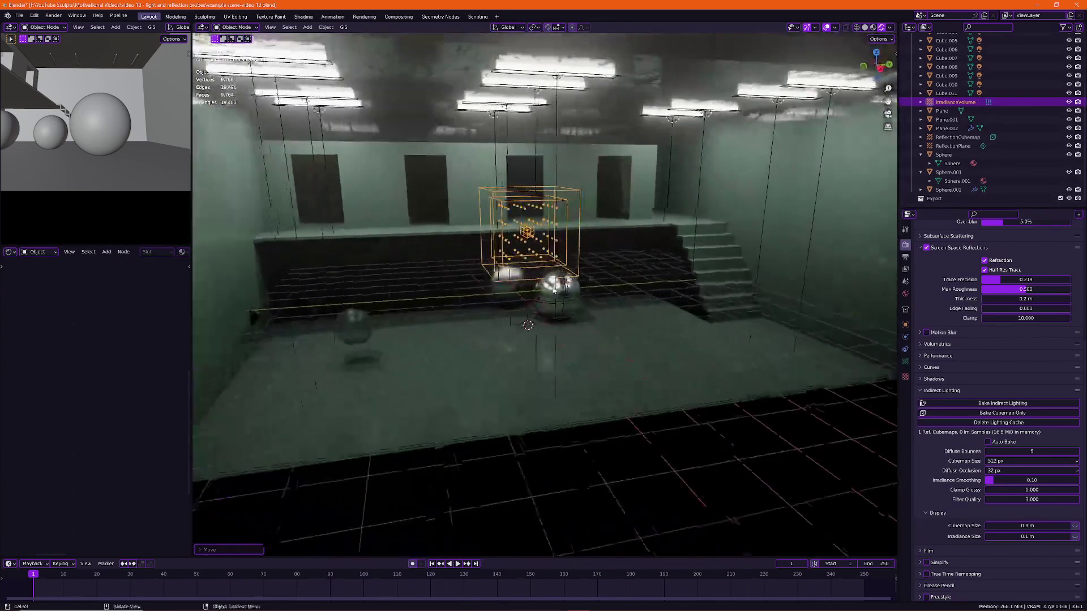
{"action": "key", "text": "g"}
{"action": "key", "text": "z"}
{"action": "left_click", "coordinate": [579, 303]}
- Enlarge the irradiance volume uniformly and raise it along Z so its lower boundary sits nearer the floor
{"action": "middle_click_drag", "start_coordinate": [584, 304], "coordinate": [553, 309]}
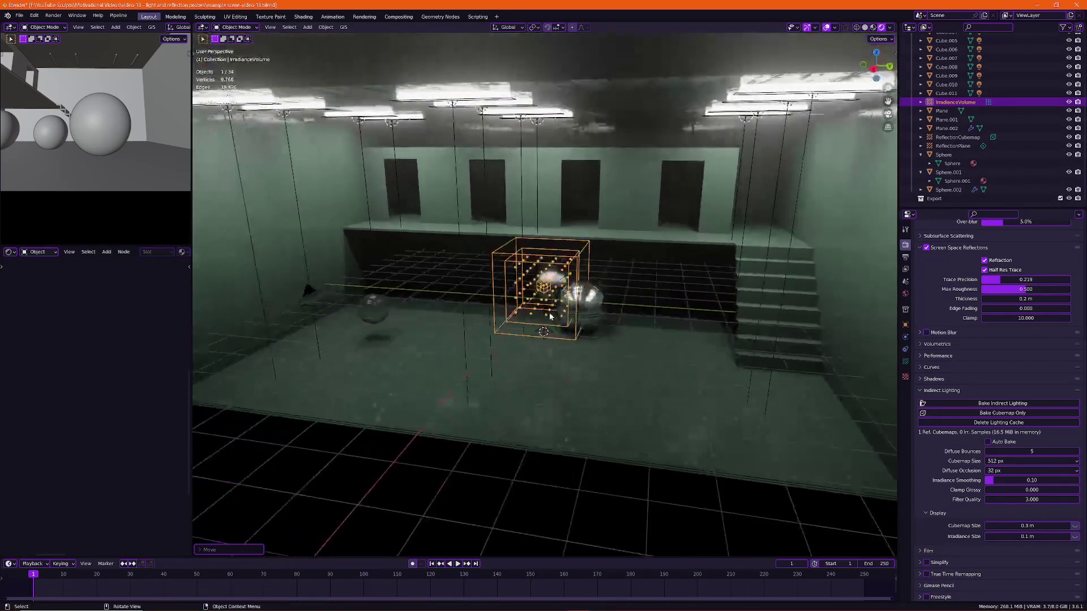
{"action": "key", "text": "s"}
{"action": "left_click", "coordinate": [588, 347]}
{"action": "key", "text": "KP_3"}
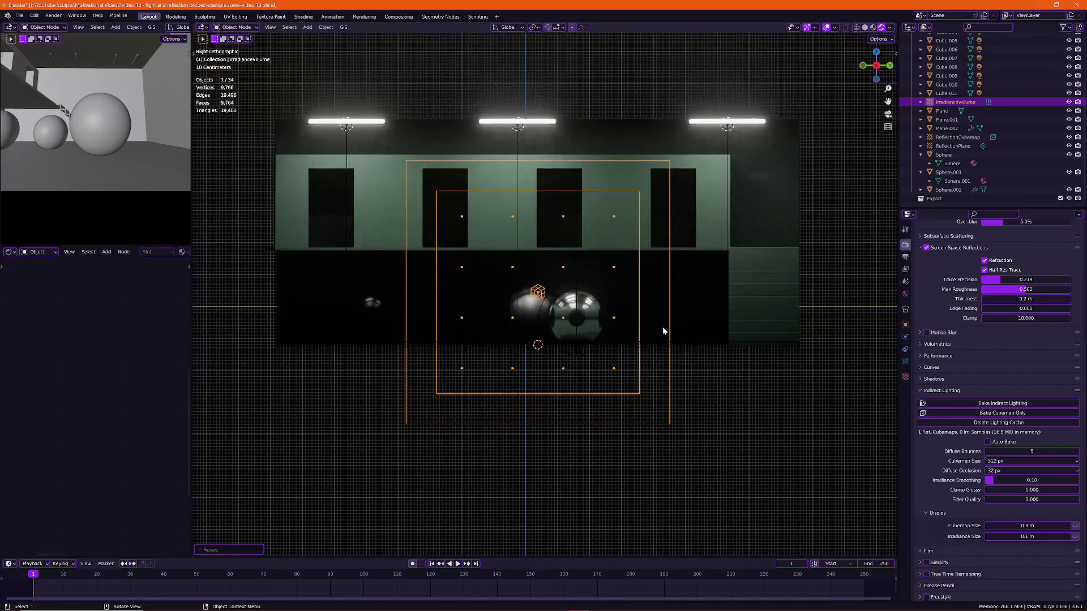
{"action": "key", "text": "g"}
{"action": "key", "text": "z"}
{"action": "left_click", "coordinate": [662, 277]}
{"action": "middle_click_drag", "start_coordinate": [662, 277], "coordinate": [656, 314]}
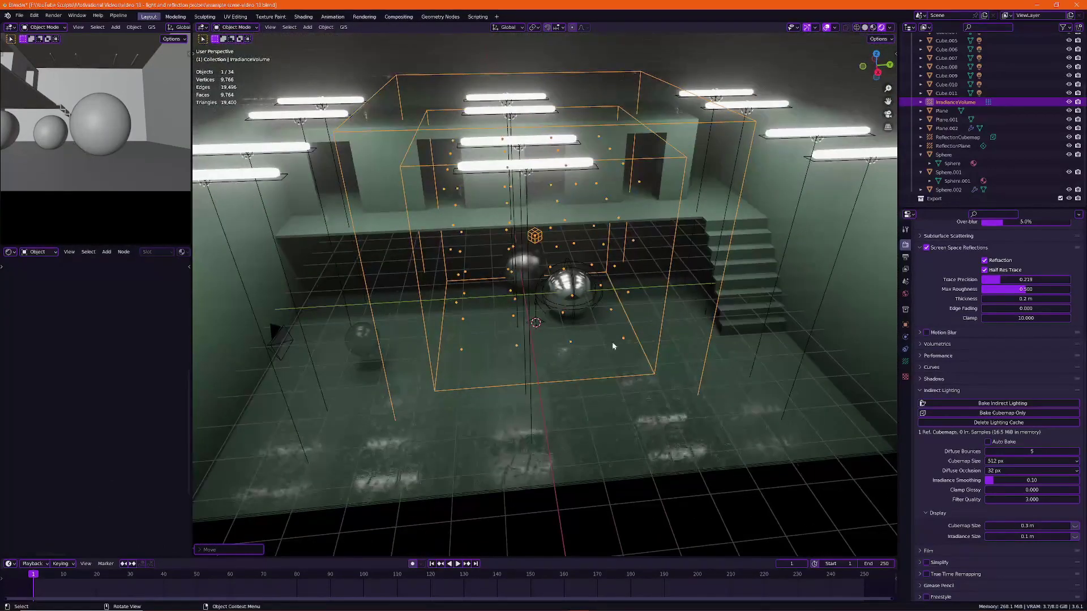
- Set the irradiance volume's probe resolution to 6 on X, Y and Z
{"action": "key", "text": "KP_3"}
{"action": "key", "text": "s"}
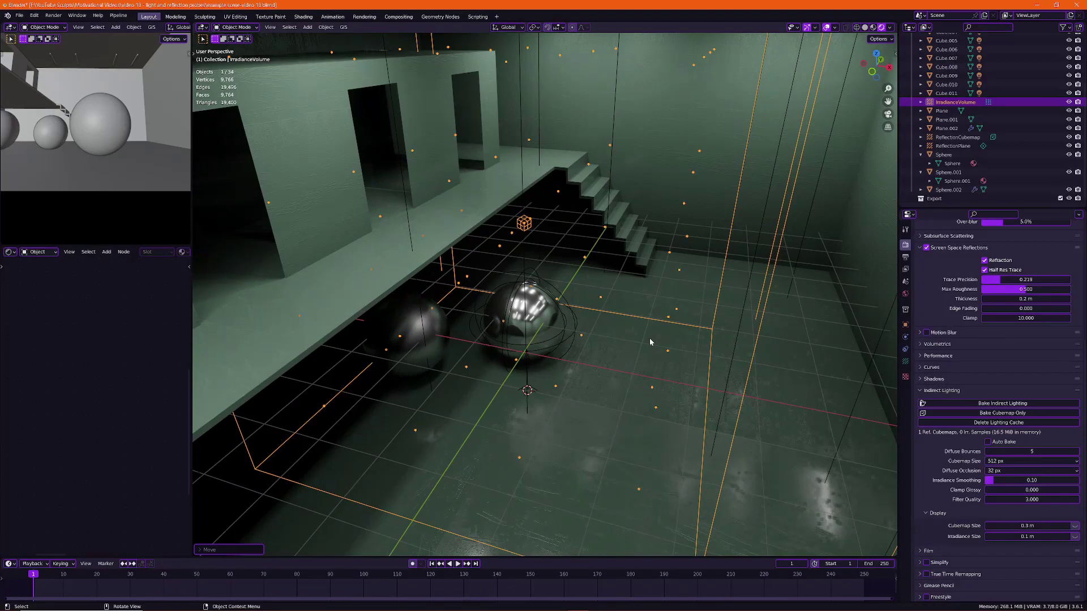
{"action": "middle_click_drag", "start_coordinate": [650, 341], "coordinate": [762, 199]}
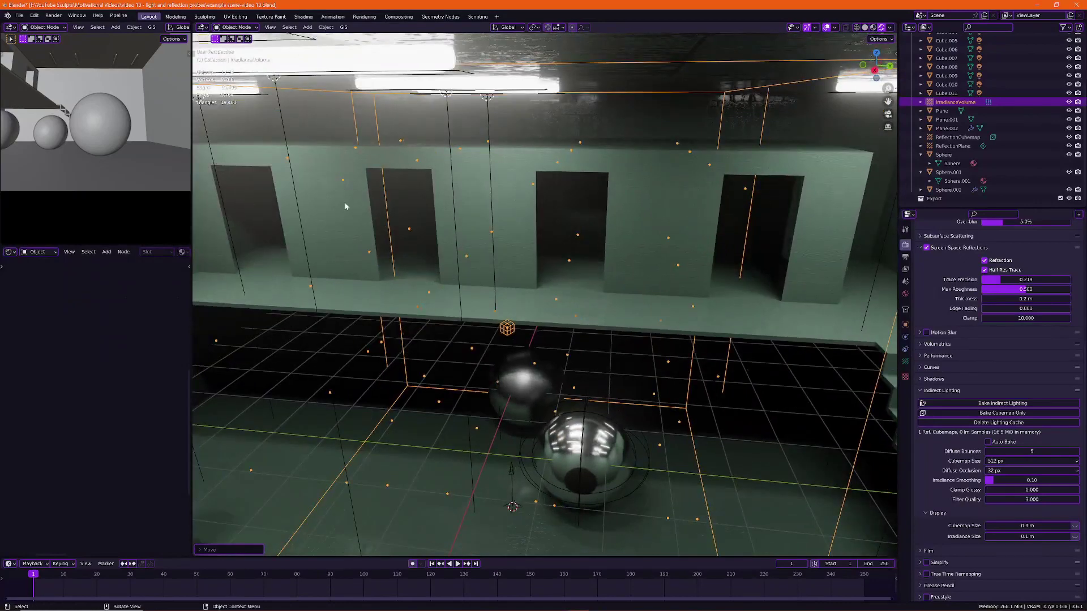
{"action": "middle_click_drag", "start_coordinate": [345, 206], "coordinate": [591, 302]}
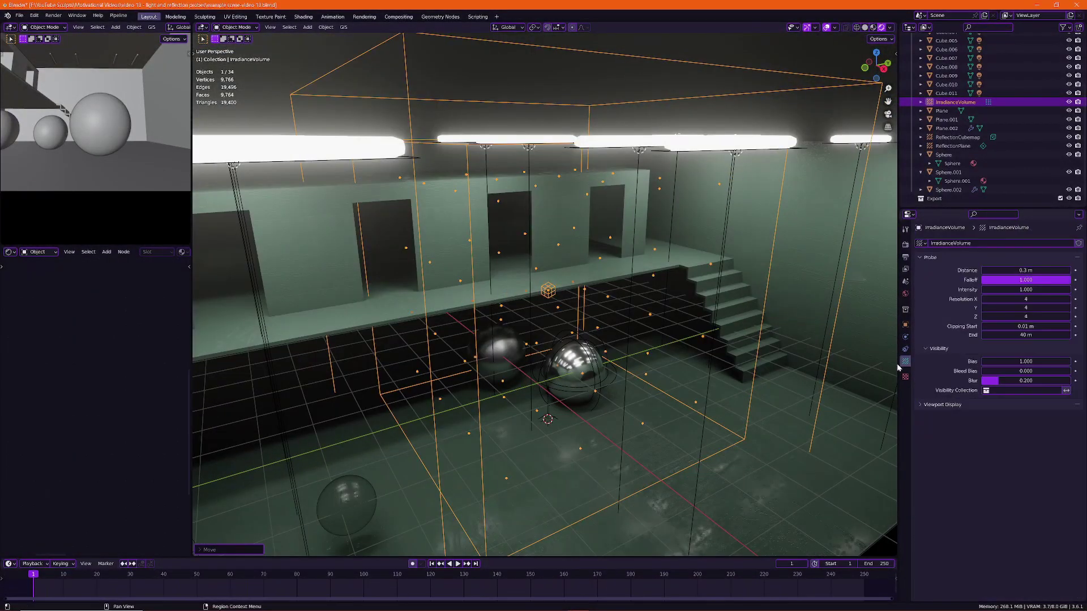
{"action": "middle_click_drag", "start_coordinate": [649, 339], "coordinate": [672, 343]}
{"action": "middle_click_drag", "start_coordinate": [644, 284], "coordinate": [630, 262]}
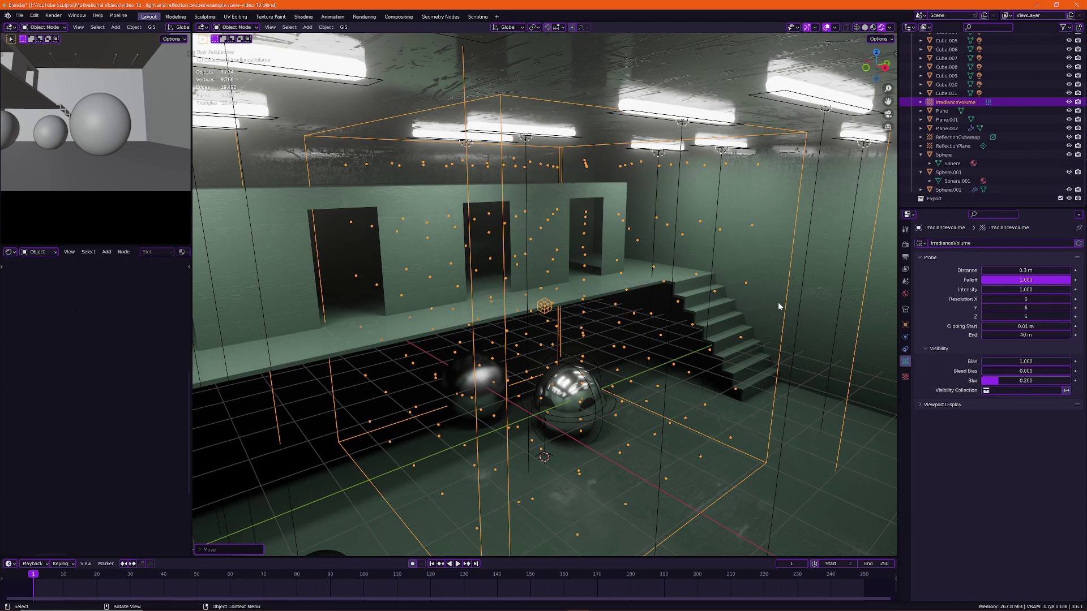
- Scale the irradiance volume up overall and about 1.29 times along Y in top view to cover the room's footprint
{"action": "middle_click_drag", "start_coordinate": [529, 313], "coordinate": [624, 293]}
{"action": "scroll", "coordinate": [588, 318], "scroll_direction": "down", "scroll_amount": 4}
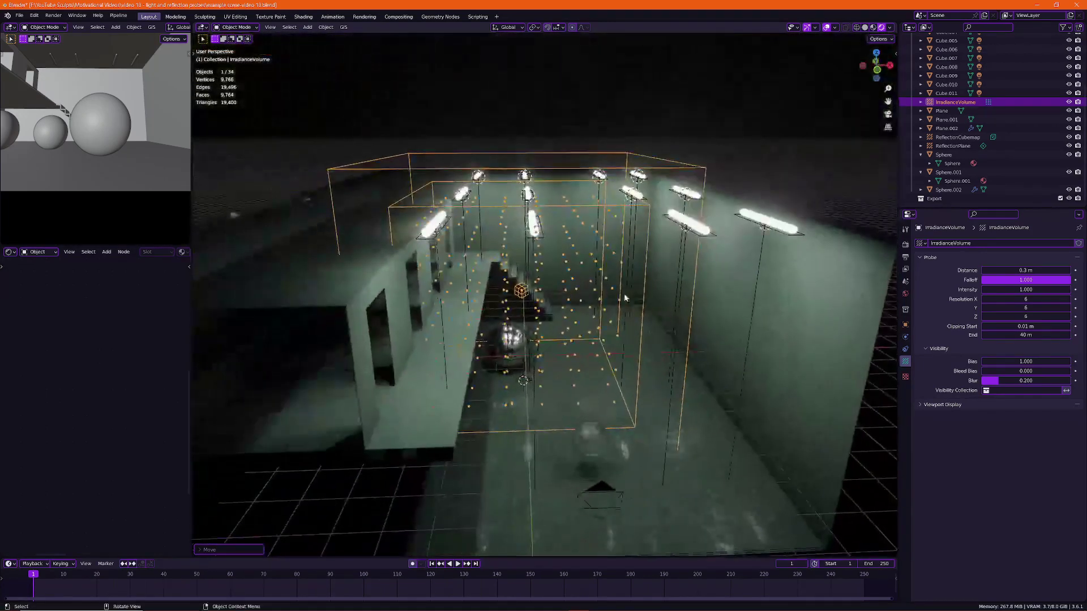
{"action": "middle_click_drag", "start_coordinate": [629, 158], "coordinate": [635, 207]}
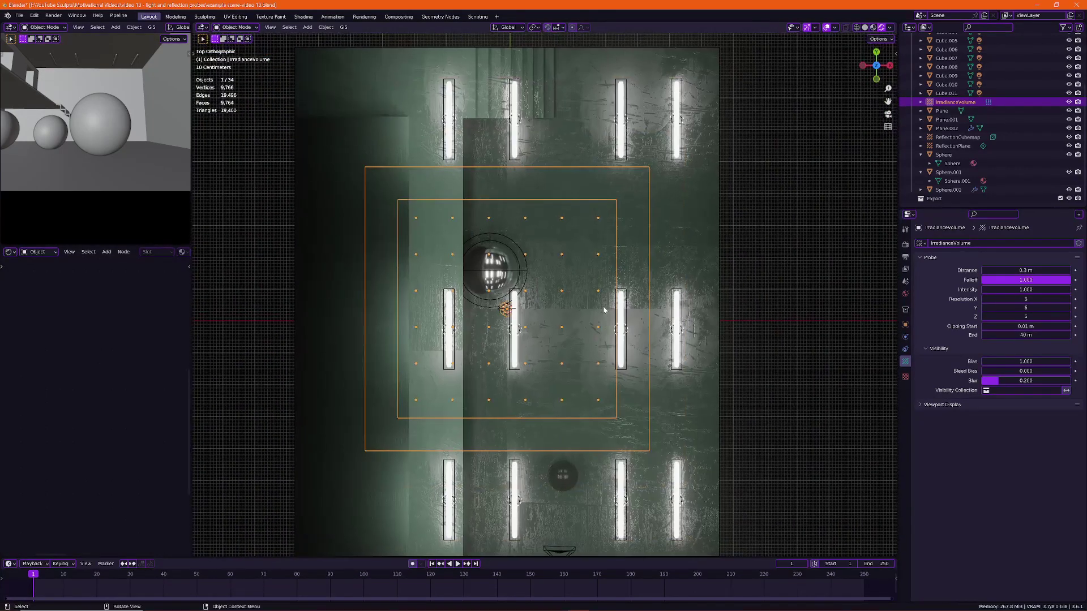
{"action": "key", "text": "s"}
{"action": "left_click", "coordinate": [704, 330]}
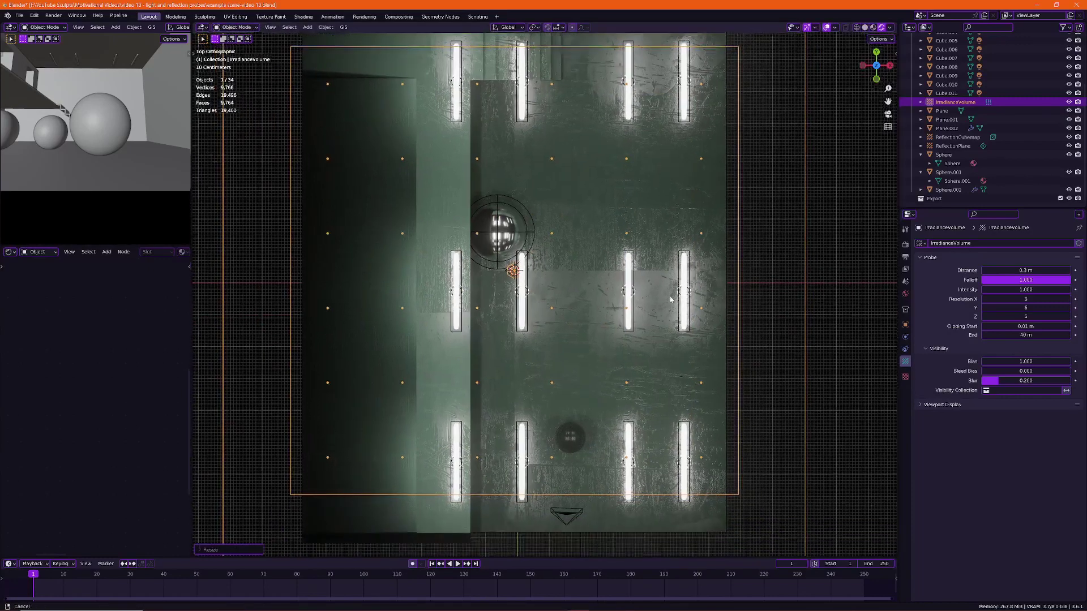
{"action": "scroll", "coordinate": [549, 179], "scroll_direction": "down", "scroll_amount": 2}
{"action": "key", "text": "s"}
{"action": "key", "text": "y"}
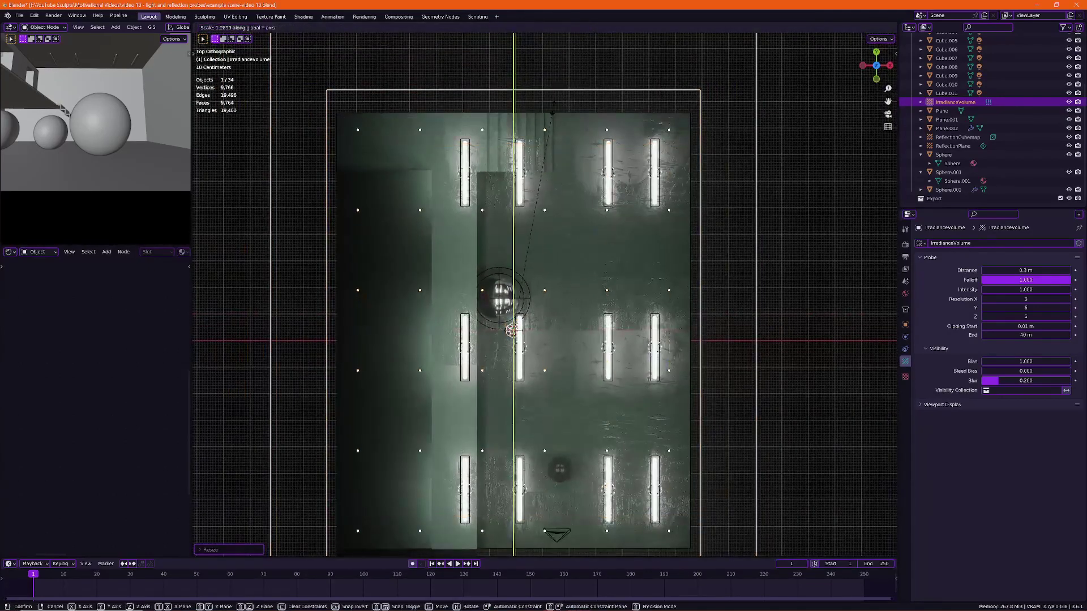
{"action": "left_click", "coordinate": [554, 112]}
- Scale the irradiance volume down along Z so its inner boundary closely fits the height from floor to ceiling
{"action": "middle_click_drag", "start_coordinate": [568, 237], "coordinate": [532, 136]}
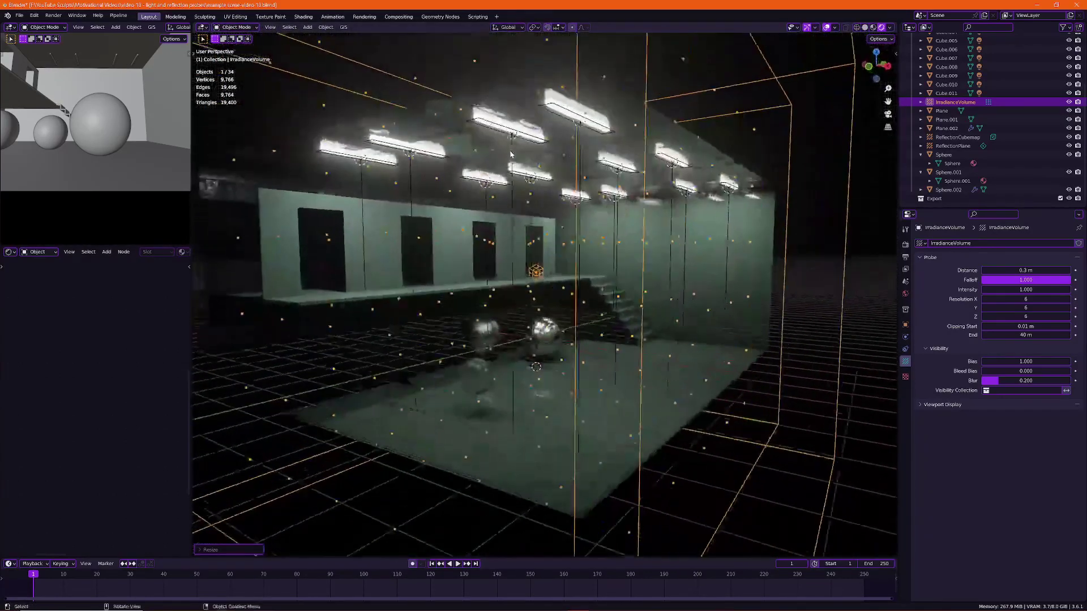
{"action": "key", "text": "s"}
{"action": "key", "text": "z"}
{"action": "left_click", "coordinate": [538, 195]}
{"action": "key", "text": "KP_3"}
{"action": "key", "text": "s"}
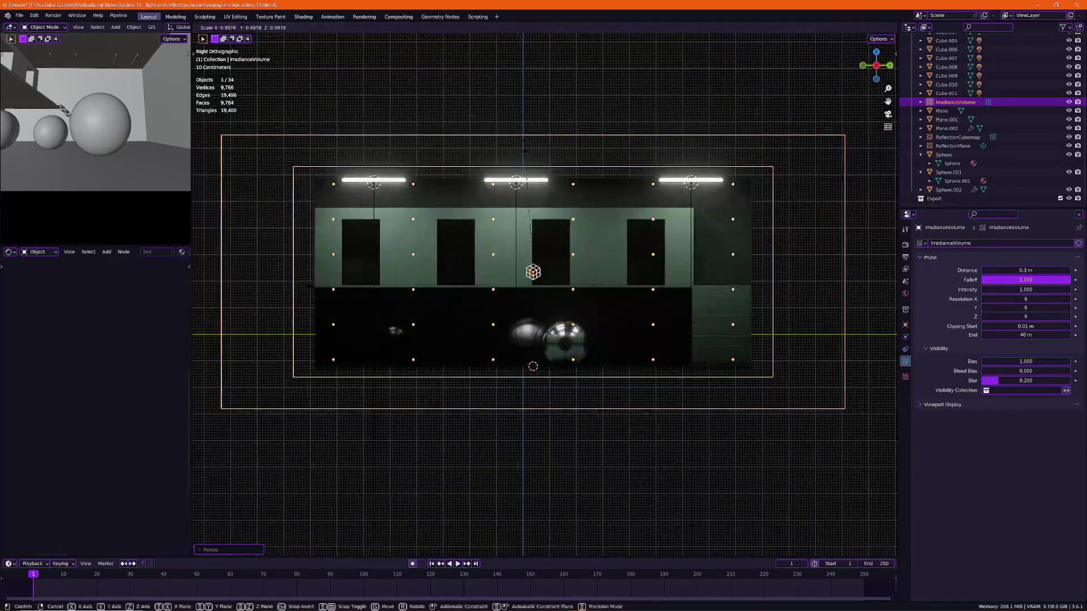
{"action": "key", "text": "z"}
{"action": "left_click", "coordinate": [527, 157]}
- Widen the irradiance volume about 1.03 times along Y and slightly along X, and check its sample points inside the room
{"action": "key", "text": "s"}
{"action": "key", "text": "shift+x"}
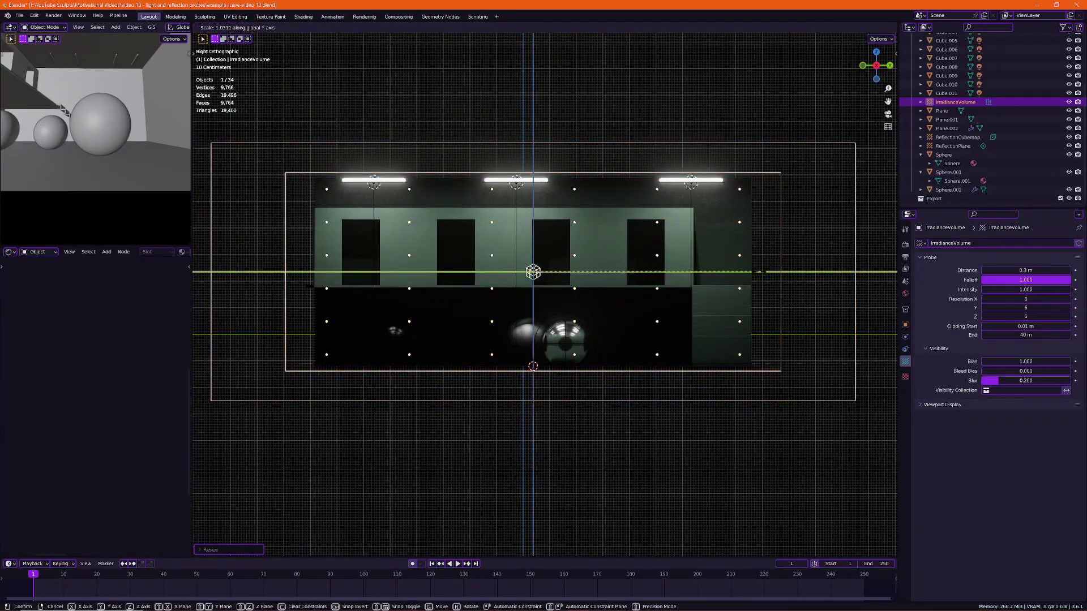
{"action": "left_click", "coordinate": [609, 261]}
{"action": "middle_click_drag", "start_coordinate": [608, 261], "coordinate": [730, 315]}
{"action": "key", "text": "KP_7"}
{"action": "key", "text": "s"}
{"action": "key", "text": "x"}
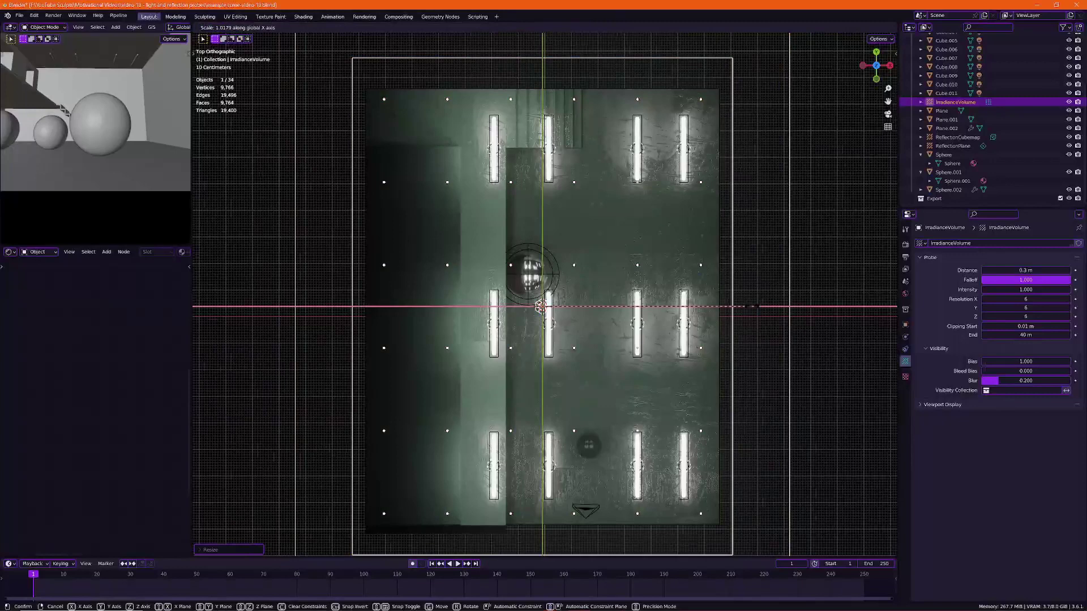
{"action": "key", "text": "KP_1"}
{"action": "key", "text": "z"}
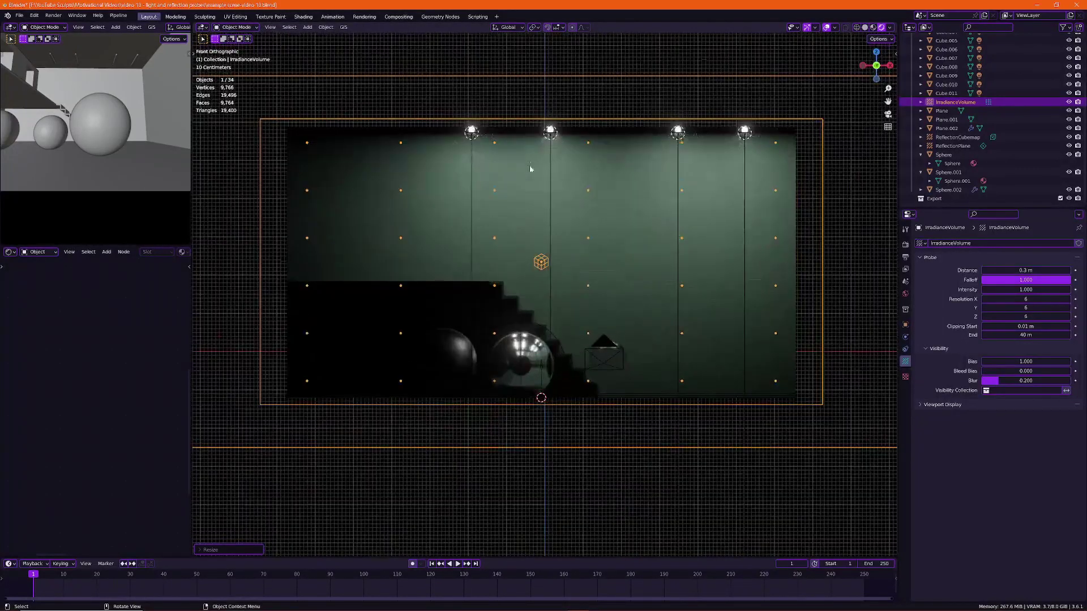
{"action": "middle_click_drag", "start_coordinate": [529, 159], "coordinate": [600, 300]}
{"action": "scroll", "coordinate": [730, 328], "scroll_direction": "up", "scroll_amount": 3}
{"action": "middle_click_drag", "start_coordinate": [739, 330], "coordinate": [587, 289], "text": "shift"}
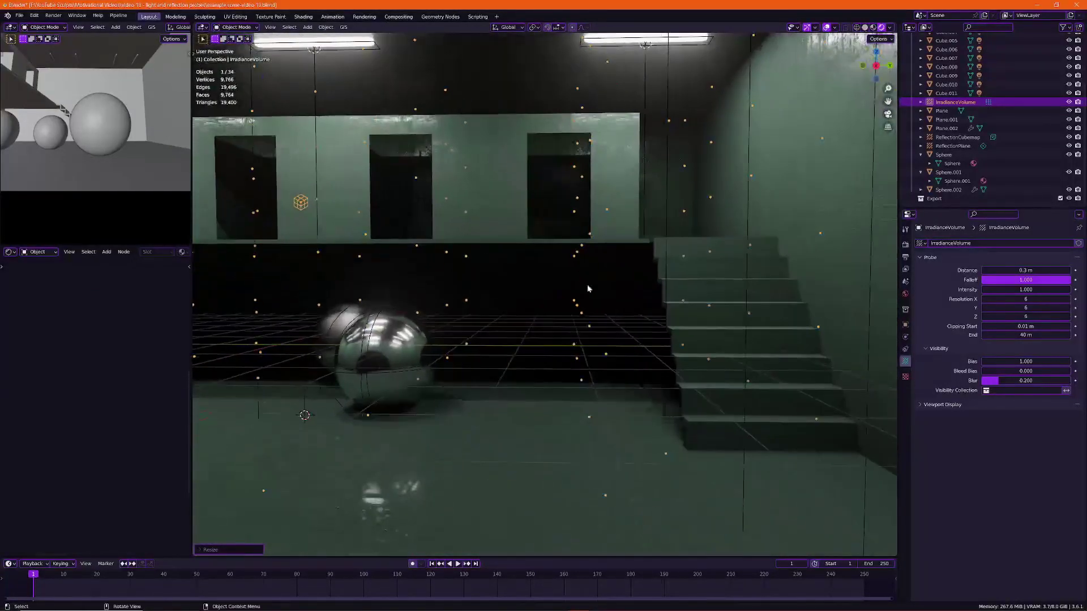
- Examine the irradiance volume's sample points around the balcony, stairs and ceiling, in perspective and from above
{"action": "middle_click_drag", "start_coordinate": [696, 267], "coordinate": [691, 294]}
{"action": "middle_click_drag", "start_coordinate": [439, 221], "coordinate": [538, 317], "text": "shift"}
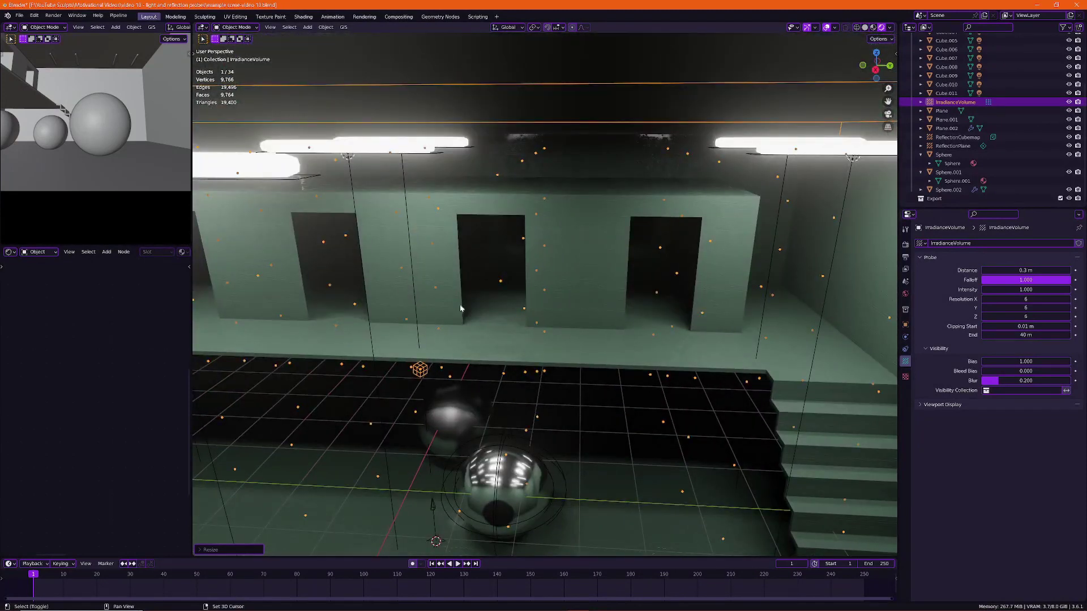
{"action": "middle_click_drag", "start_coordinate": [460, 308], "coordinate": [664, 343]}
{"action": "scroll", "coordinate": [541, 257], "scroll_direction": "up", "scroll_amount": 3}
{"action": "scroll", "coordinate": [541, 257], "scroll_direction": "up", "scroll_amount": 1}
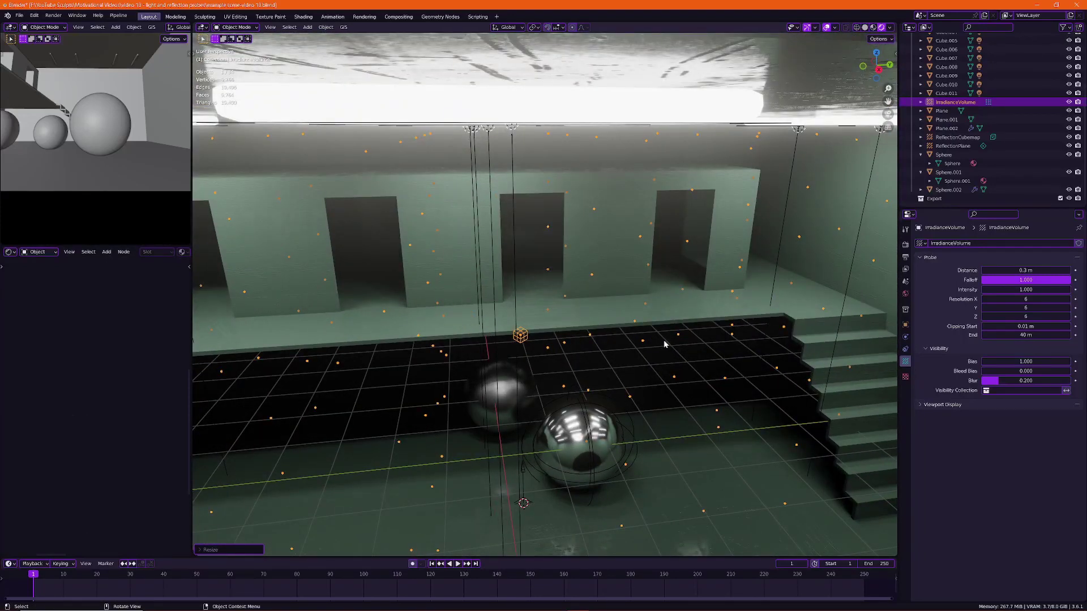
{"action": "scroll", "coordinate": [664, 344], "scroll_direction": "down", "scroll_amount": 5}
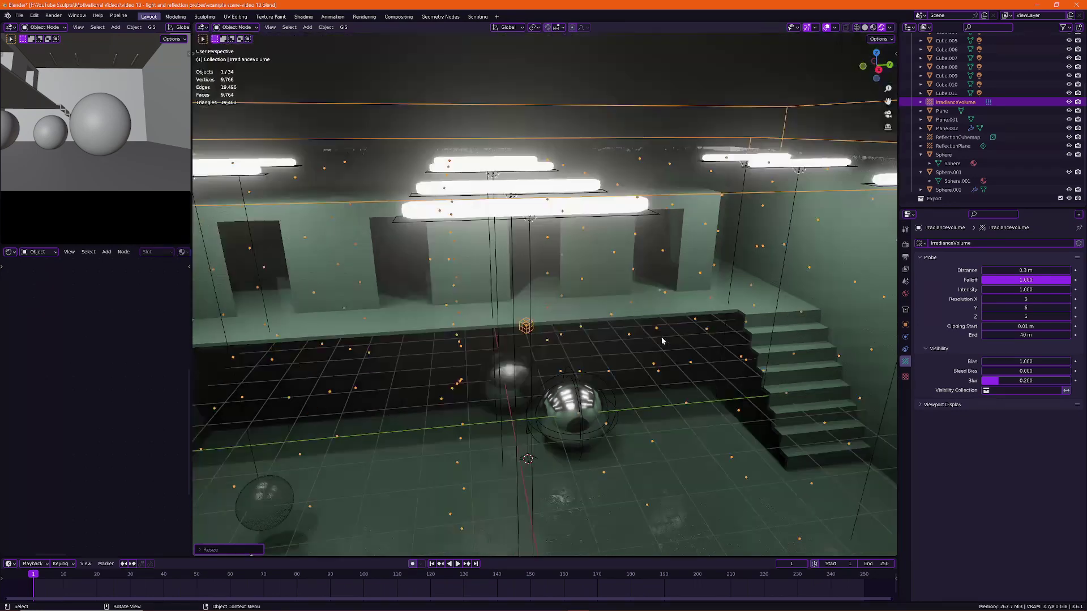
{"action": "middle_click_drag", "start_coordinate": [663, 342], "coordinate": [715, 420]}
{"action": "key", "text": "KP_7"}
{"action": "middle_click_drag", "start_coordinate": [842, 325], "coordinate": [705, 325], "text": "shift"}
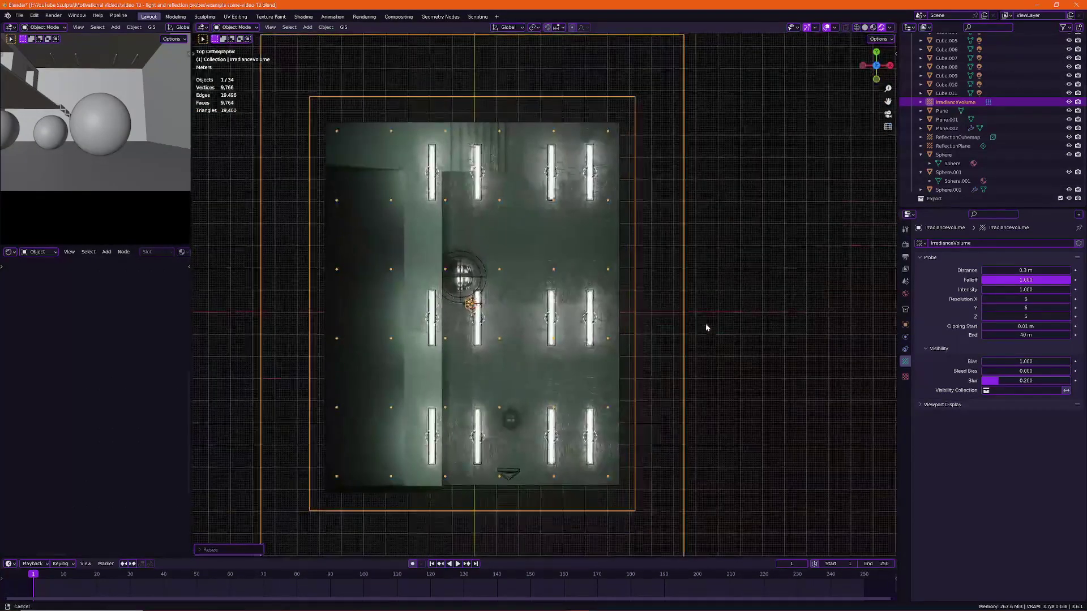
- Narrow the irradiance volume along X in front view to less than half the room's width
{"action": "key", "text": "grave"}
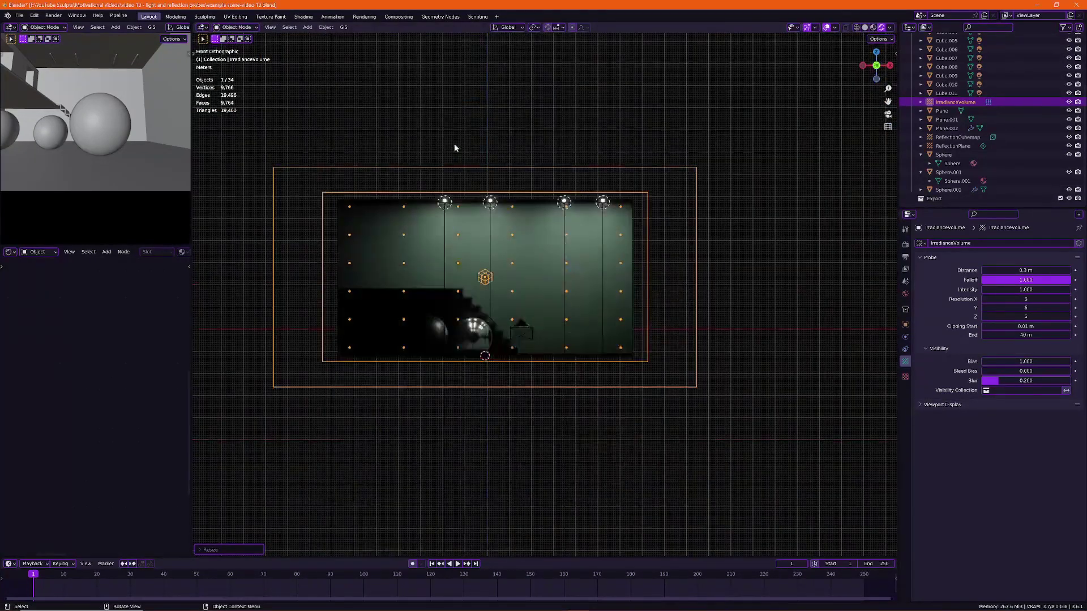
{"action": "key", "text": "s"}
{"action": "key", "text": "z"}
{"action": "right_click", "coordinate": [477, 172]}
{"action": "key", "text": "s"}
{"action": "key", "text": "x"}
{"action": "left_click", "coordinate": [440, 259]}
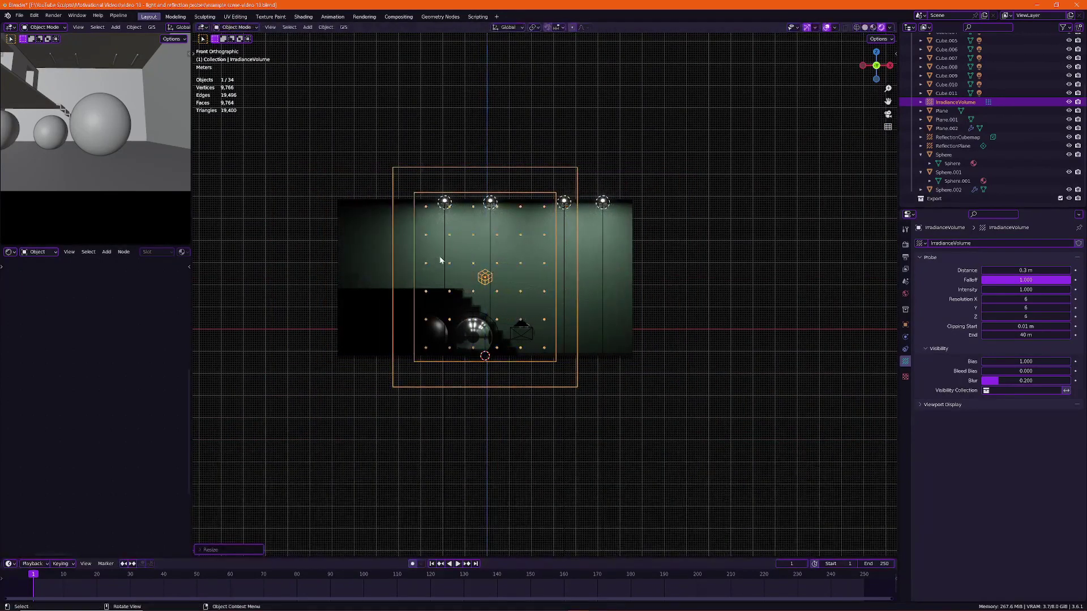
- Widen the narrowed irradiance volume and move it along X to cover the open floor area beside the platform
{"action": "key", "text": "g"}
{"action": "middle_click_drag", "start_coordinate": [442, 258], "coordinate": [479, 261]}
{"action": "left_click", "coordinate": [490, 261]}
{"action": "key", "text": "s"}
{"action": "key", "text": "Return"}
{"action": "key", "text": "g"}
{"action": "key", "text": "x"}
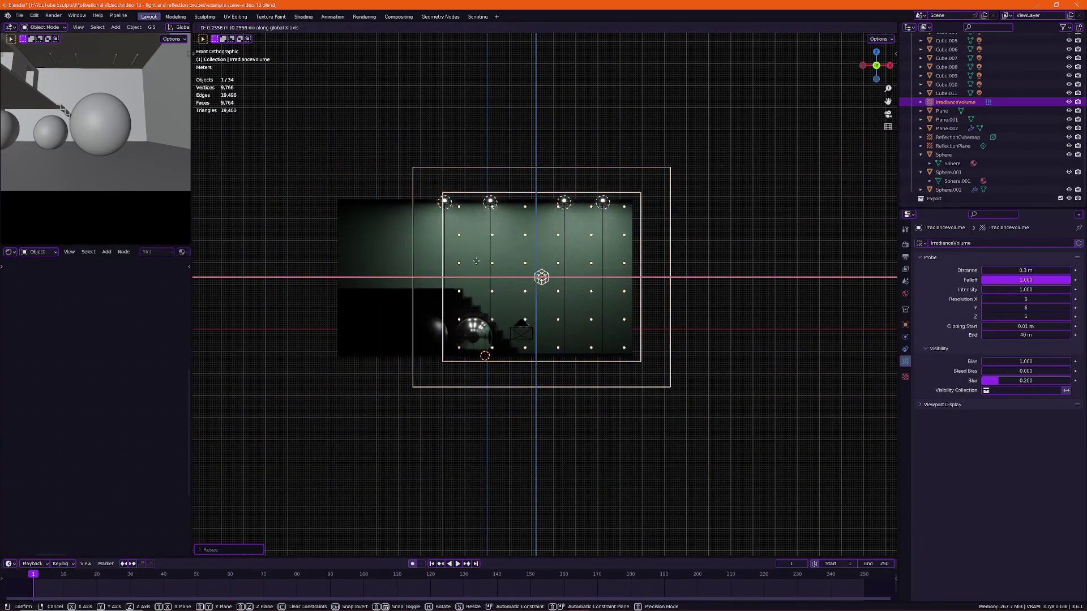
{"action": "left_click", "coordinate": [499, 262]}
- Duplicate the irradiance volume along X to the platform side and narrow the copy along X in top view
{"action": "middle_click_drag", "start_coordinate": [497, 262], "coordinate": [471, 320]}
{"action": "middle_click_drag", "start_coordinate": [538, 334], "coordinate": [595, 355], "text": "shift"}
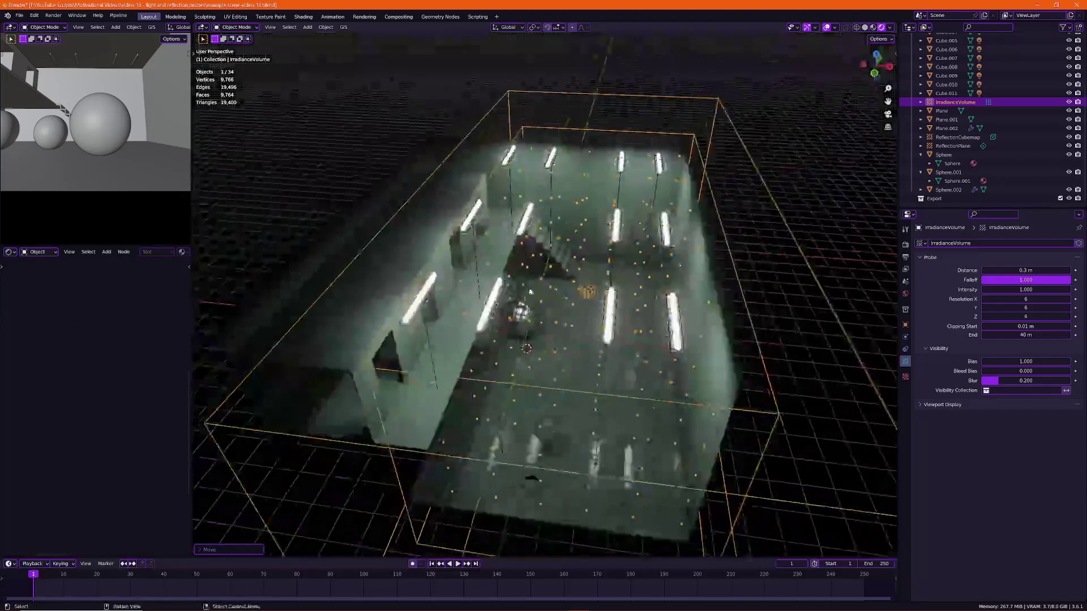
{"action": "key", "text": "grave"}
{"action": "key", "text": "shift+d"}
{"action": "key", "text": "x"}
{"action": "left_click", "coordinate": [447, 305]}
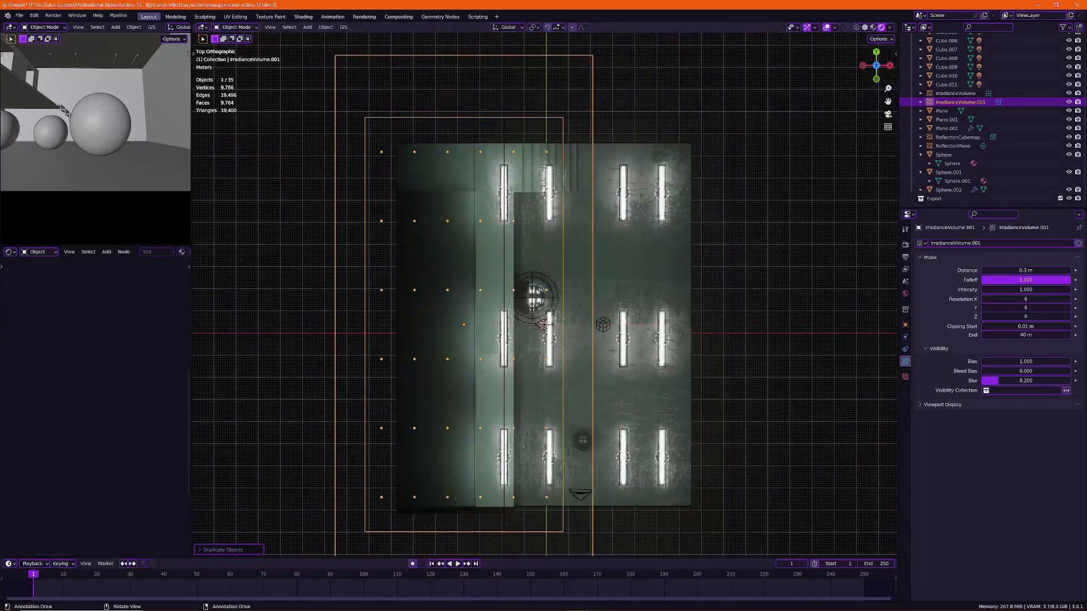
{"action": "key", "text": "s"}
{"action": "key", "text": "x"}
{"action": "left_click", "coordinate": [576, 303]}
- Scale the duplicate down along Z in front view and raise it into the space above the platform
{"action": "key", "text": "grave"}
{"action": "key", "text": "s"}
{"action": "middle_click_drag", "start_coordinate": [526, 152], "coordinate": [521, 195]}
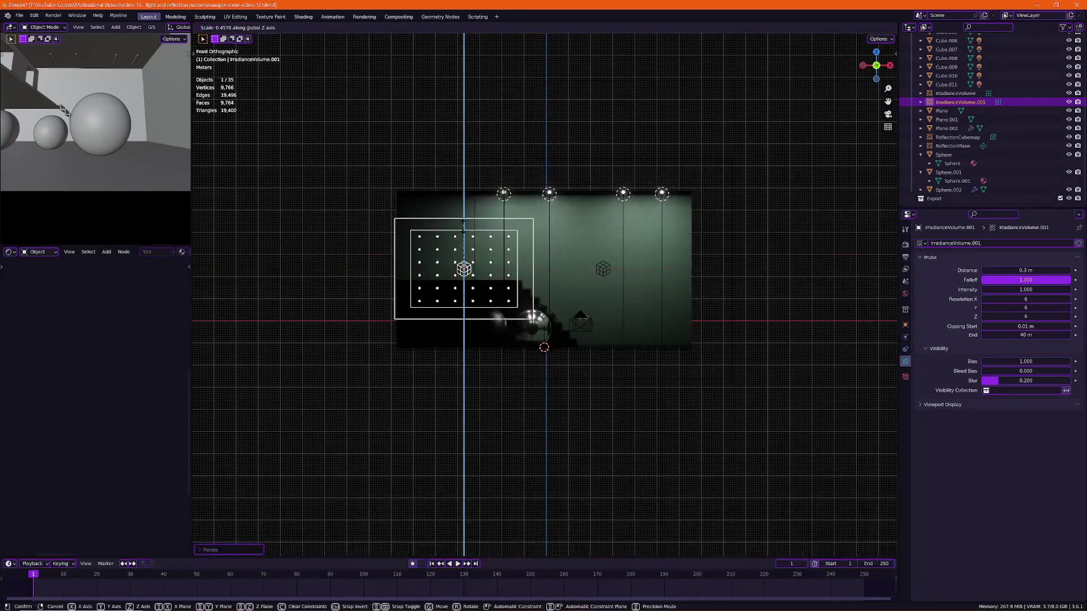
{"action": "left_click", "coordinate": [516, 233]}
{"action": "key", "text": "g"}
{"action": "left_click", "coordinate": [513, 203]}
{"action": "key", "text": "s"}
{"action": "key", "text": "KP_7"}
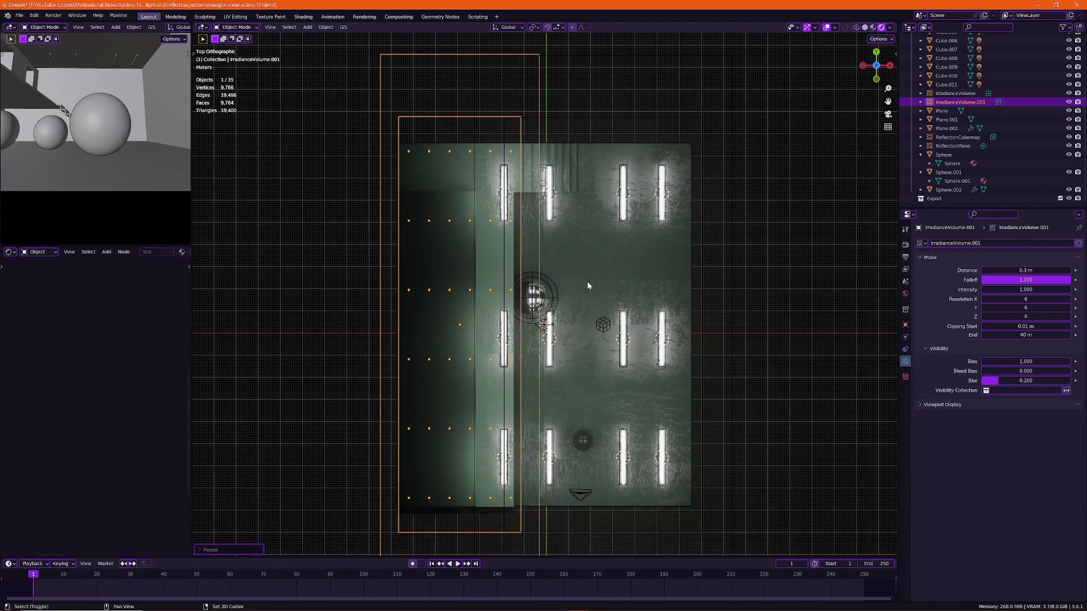
- Widen the duplicate about 1.07 times along X in front view and shift it to fit the balcony space
{"action": "middle_click_drag", "start_coordinate": [587, 285], "coordinate": [584, 294], "text": "shift"}
{"action": "key", "text": "KP_1"}
{"action": "scroll", "coordinate": [498, 226], "scroll_direction": "up", "scroll_amount": 3}
{"action": "key", "text": "s"}
{"action": "key", "text": "x"}
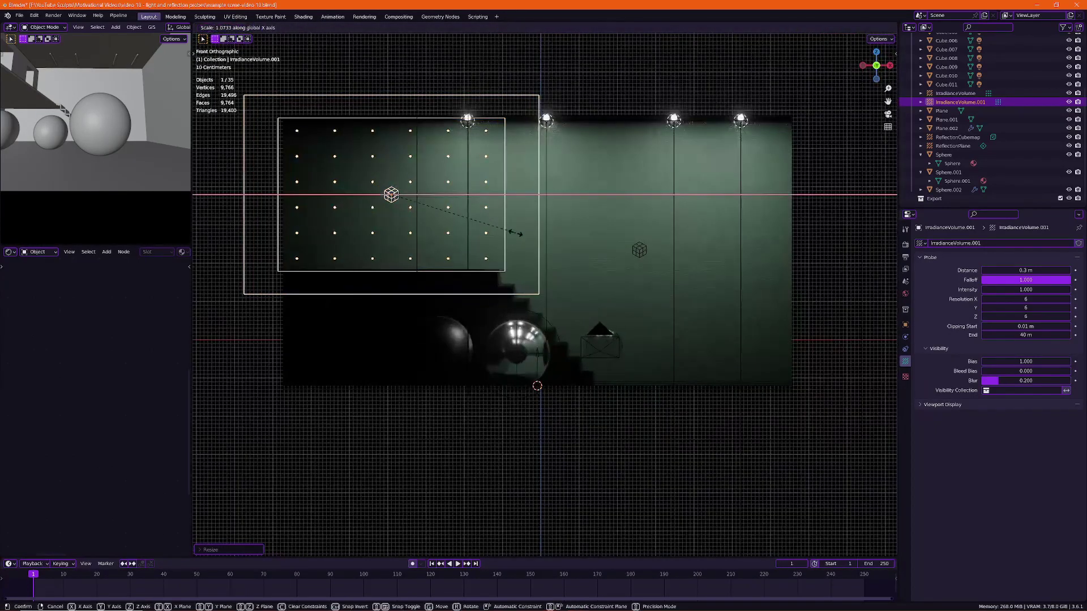
{"action": "left_click", "coordinate": [515, 233]}
{"action": "key", "text": "g"}
{"action": "left_click", "coordinate": [527, 249]}
- Inspect how the balcony irradiance volume's boundary and sample points sit around the doorways and platform
{"action": "middle_click_drag", "start_coordinate": [526, 249], "coordinate": [626, 416]}
{"action": "scroll", "coordinate": [626, 416], "scroll_direction": "down", "scroll_amount": 2}
{"action": "scroll", "coordinate": [553, 329], "scroll_direction": "up", "scroll_amount": 3}
{"action": "middle_click_drag", "start_coordinate": [553, 329], "coordinate": [420, 278]}
{"action": "middle_click_drag", "start_coordinate": [596, 315], "coordinate": [573, 278]}
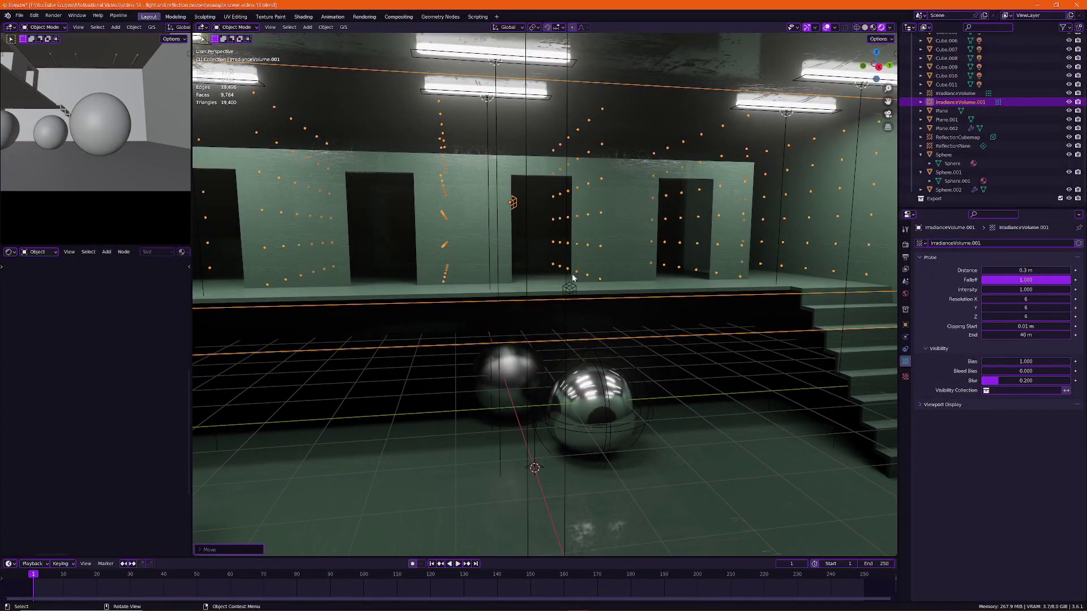
{"action": "scroll", "coordinate": [572, 278], "scroll_direction": "down", "scroll_amount": 2}
{"action": "middle_click_drag", "start_coordinate": [577, 277], "coordinate": [719, 279]}
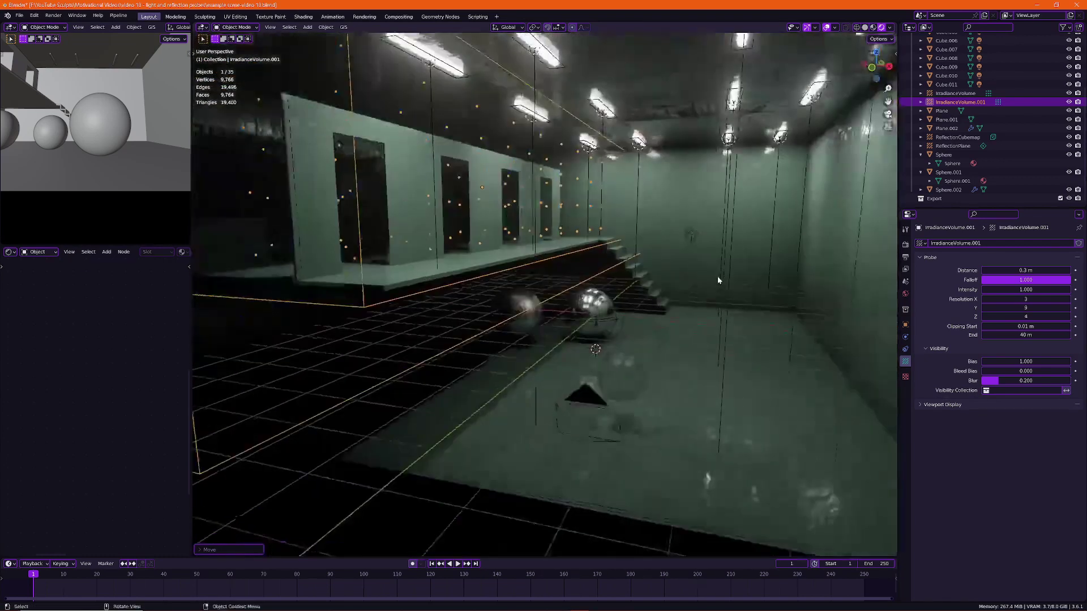
- Duplicate the balcony irradiance volume downward along Z and inspect it in front wireframe view beneath the platform
{"action": "key", "text": "shift+d"}
{"action": "key", "text": "z"}
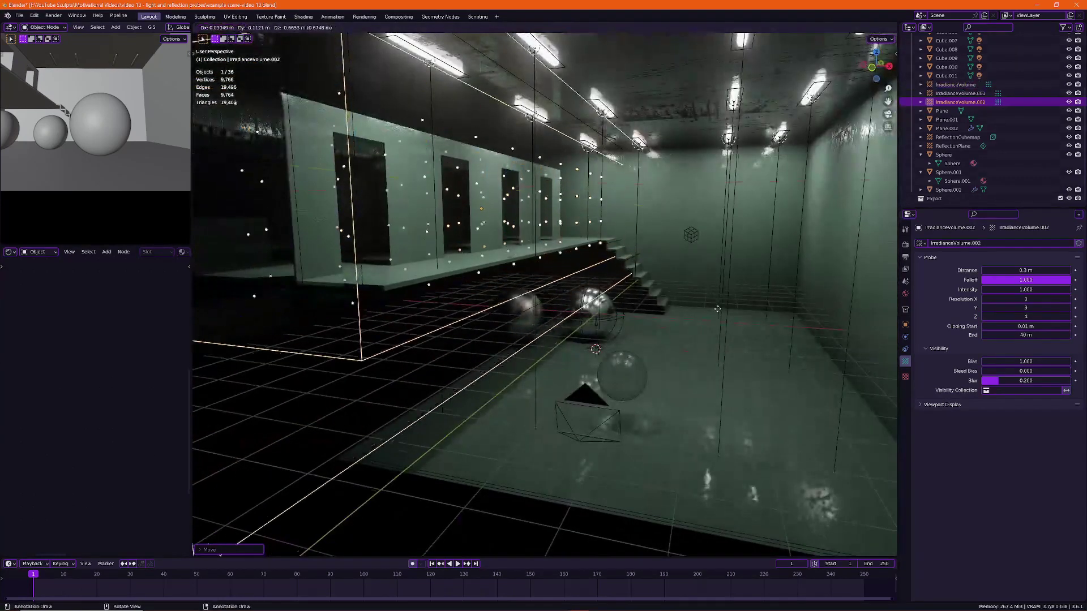
{"action": "left_click", "coordinate": [724, 377]}
{"action": "key", "text": "KP_1"}
{"action": "key", "text": "shift+z"}
{"action": "scroll", "coordinate": [572, 237], "scroll_direction": "up", "scroll_amount": 3}
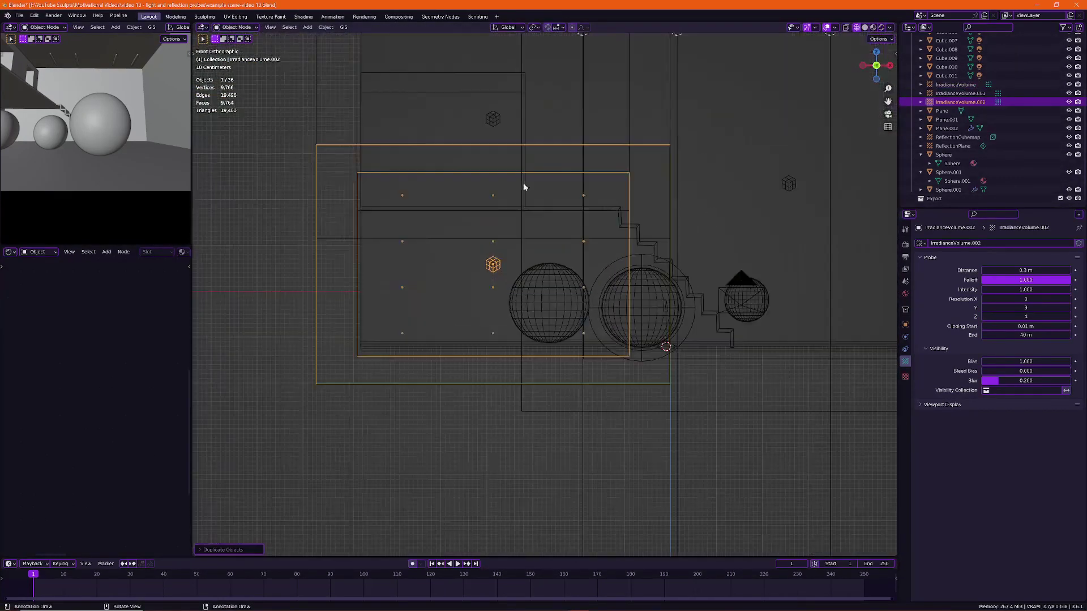
- Flatten the lower irradiance volume along Z, widen it about 1.15 times along X and position it beneath the platform
{"action": "key", "text": "s"}
{"action": "key", "text": "z"}
{"action": "left_click", "coordinate": [531, 208]}
{"action": "key", "text": "s"}
{"action": "key", "text": "x"}
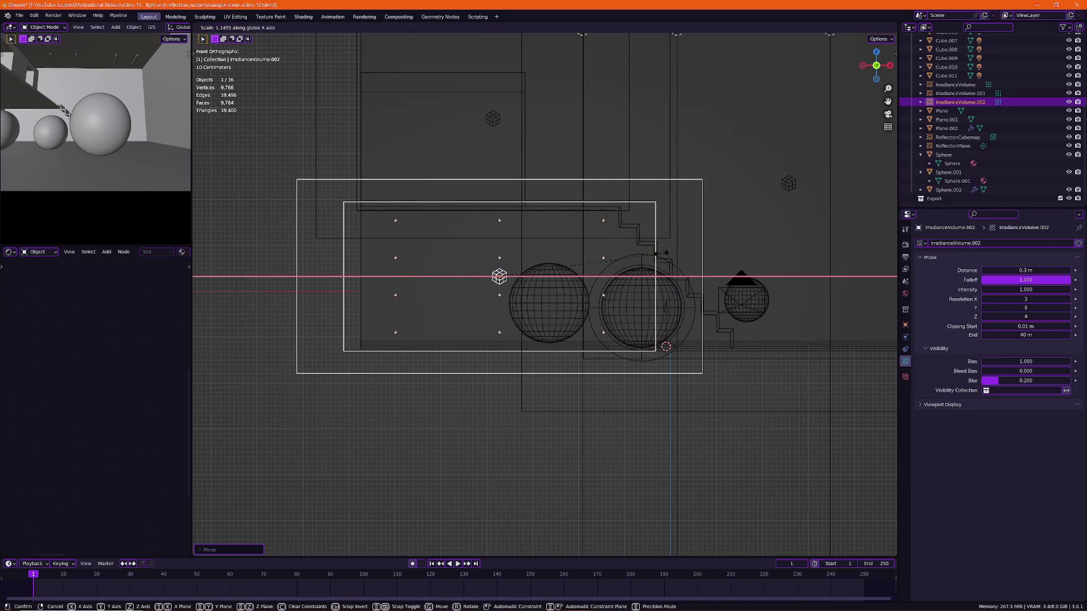
{"action": "left_click", "coordinate": [671, 253]}
{"action": "key", "text": "g"}
{"action": "left_click", "coordinate": [669, 251]}
- Check the lower irradiance volume's extents against the room in front, top and perspective views
{"action": "middle_click_drag", "start_coordinate": [669, 251], "coordinate": [422, 333]}
{"action": "key", "text": "KP_1"}
{"action": "scroll", "coordinate": [422, 332], "scroll_direction": "down", "scroll_amount": 3}
{"action": "middle_click_drag", "start_coordinate": [600, 186], "coordinate": [449, 177], "text": "shift"}
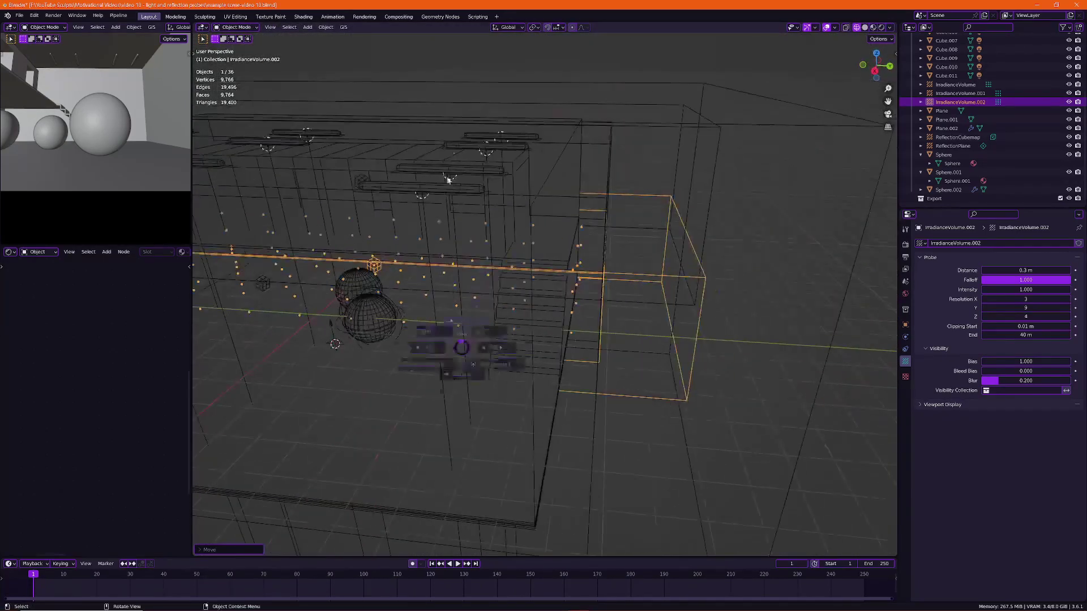
{"action": "key", "text": "KP_7"}
{"action": "middle_click_drag", "start_coordinate": [576, 260], "coordinate": [582, 229], "text": "shift"}
{"action": "scroll", "coordinate": [589, 364], "scroll_direction": "down", "scroll_amount": 4}
{"action": "middle_click_drag", "start_coordinate": [590, 364], "coordinate": [760, 275]}
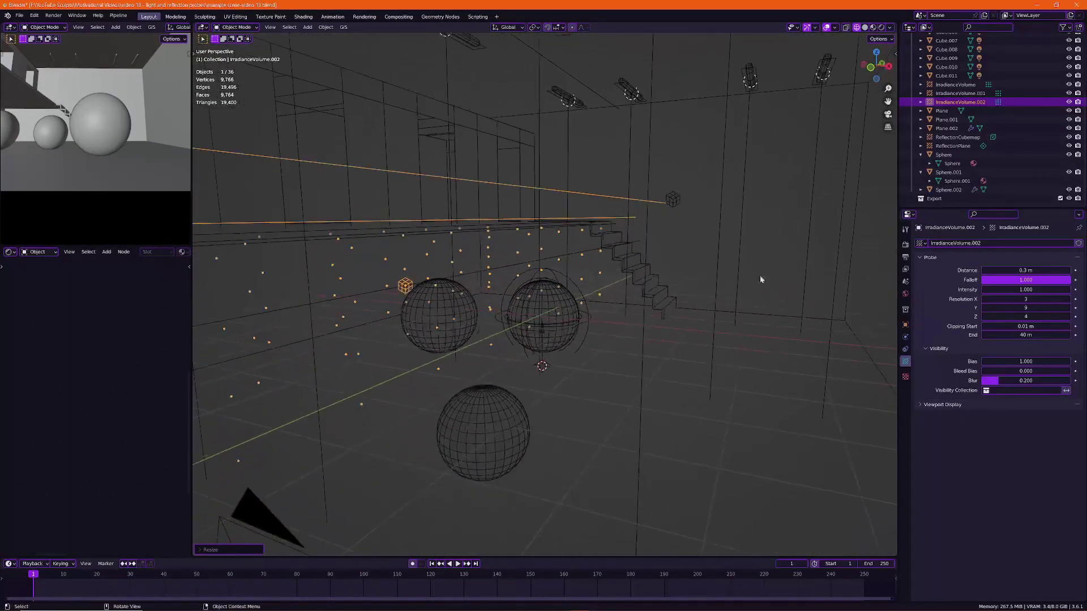
- Open the render properties and bring up the Indirect Lighting bake settings
{"action": "left_click", "coordinate": [906, 247]}
{"action": "middle_click_drag", "start_coordinate": [669, 308], "coordinate": [667, 337]}
{"action": "scroll", "coordinate": [1001, 403], "scroll_direction": "down", "scroll_amount": 6}
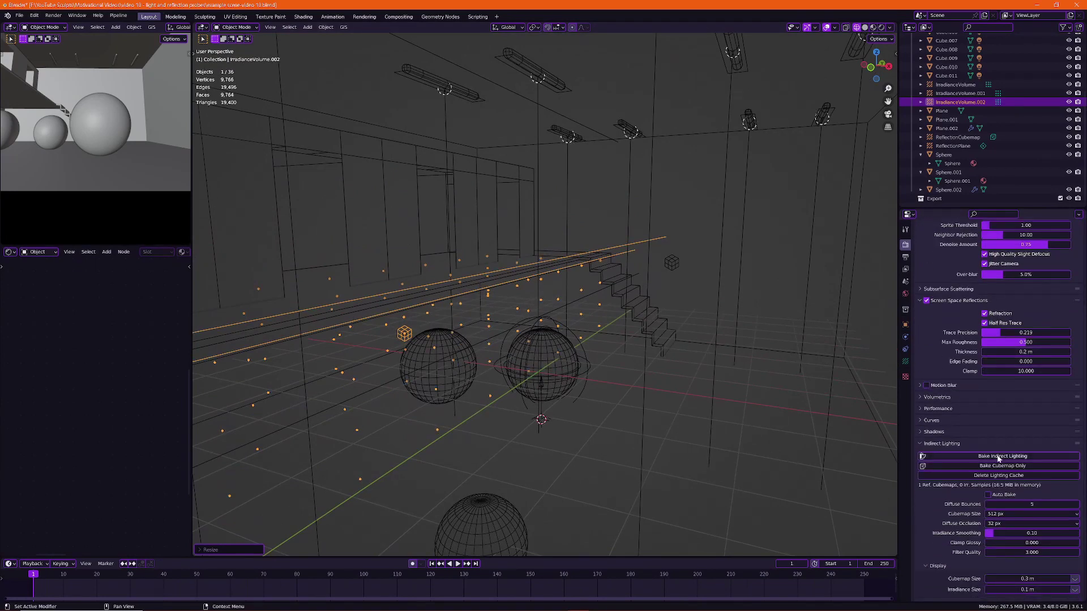
{"action": "scroll", "coordinate": [999, 458], "scroll_direction": "down", "scroll_amount": 2}
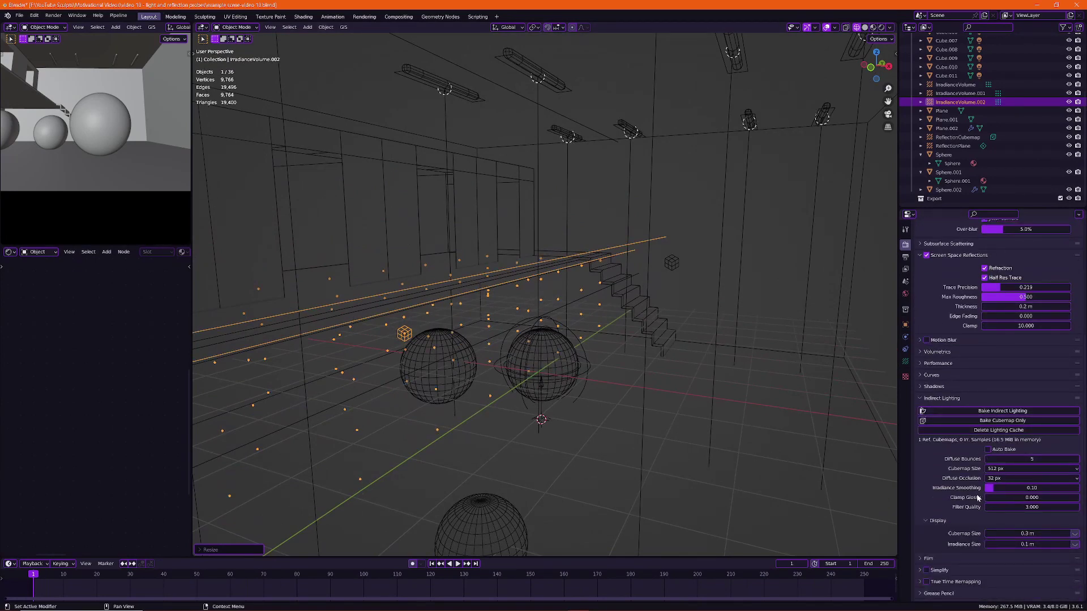
{"action": "scroll", "coordinate": [962, 487], "scroll_direction": "down", "scroll_amount": 1}
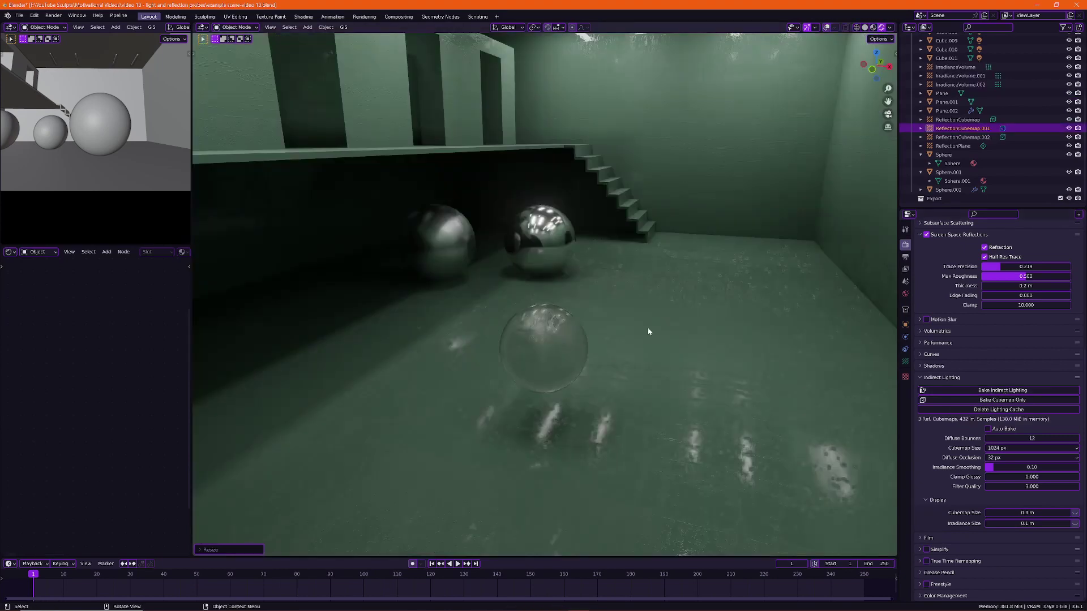
- Examine the baked lighting and reflections on the spheres, floor and platform
{"action": "middle_click_drag", "start_coordinate": [663, 331], "coordinate": [672, 321]}
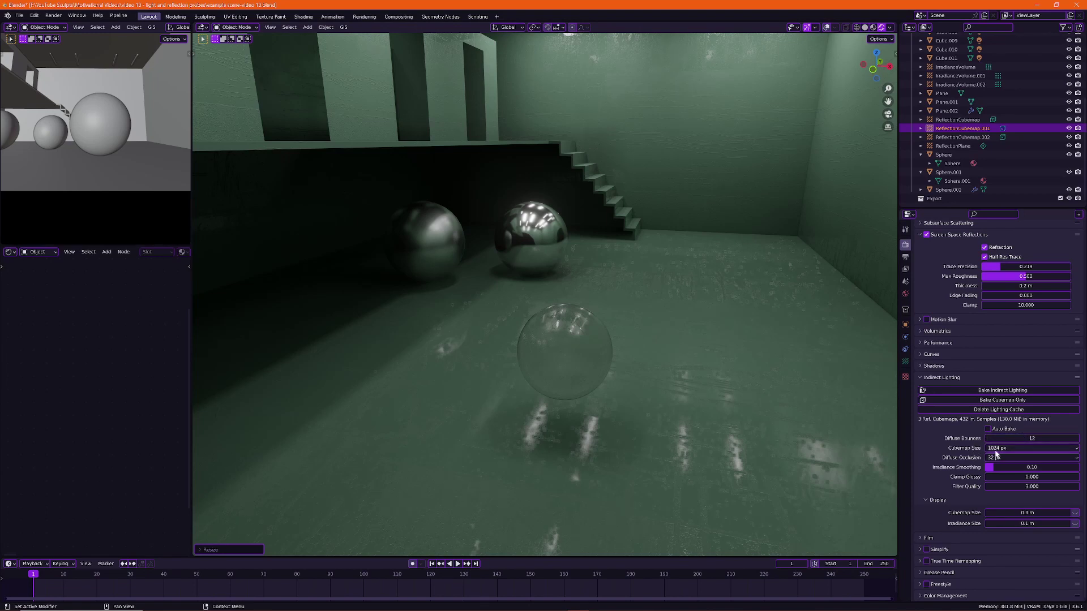
{"action": "middle_click_drag", "start_coordinate": [666, 384], "coordinate": [675, 363]}
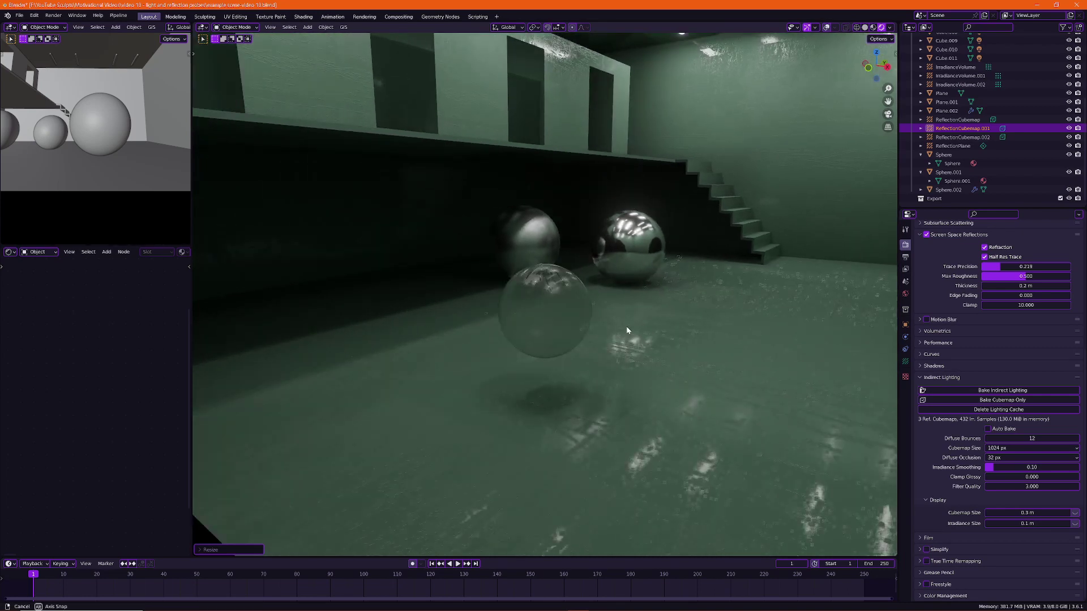
{"action": "mouse_move", "coordinate": [626, 330]}
{"action": "middle_mouse_down"}
{"action": "mouse_move", "coordinate": [545, 345]}
{"action": "mouse_move", "coordinate": [592, 318]}
{"action": "mouse_move", "coordinate": [477, 328]}
{"action": "mouse_move", "coordinate": [573, 341]}
{"action": "mouse_move", "coordinate": [732, 321]}
{"action": "mouse_move", "coordinate": [621, 300]}
{"action": "mouse_move", "coordinate": [736, 335]}
{"action": "mouse_move", "coordinate": [727, 291]}
{"action": "mouse_move", "coordinate": [759, 275]}
{"action": "mouse_move", "coordinate": [452, 229]}
{"action": "mouse_move", "coordinate": [611, 347]}
{"action": "mouse_move", "coordinate": [679, 321]}
{"action": "mouse_move", "coordinate": [625, 311]}
{"action": "mouse_move", "coordinate": [651, 310]}
{"action": "mouse_move", "coordinate": [665, 326]}
{"action": "mouse_move", "coordinate": [625, 311]}
{"action": "mouse_move", "coordinate": [378, 327]}
{"action": "mouse_move", "coordinate": [655, 323]}
{"action": "mouse_move", "coordinate": [616, 315]}
{"action": "mouse_move", "coordinate": [627, 330]}
{"action": "middle_mouse_up"}
- Move the custom bokeh plane along its local Z axis toward the camera
{"action": "left_click", "coordinate": [451, 229]}
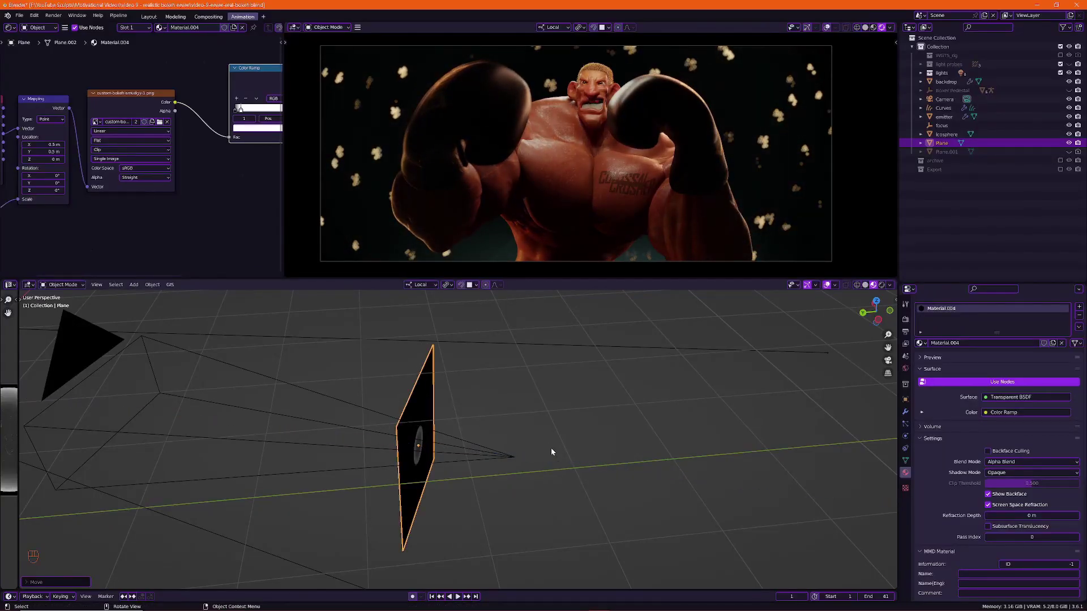
{"action": "key", "text": "g"}
{"action": "key", "text": "z"}
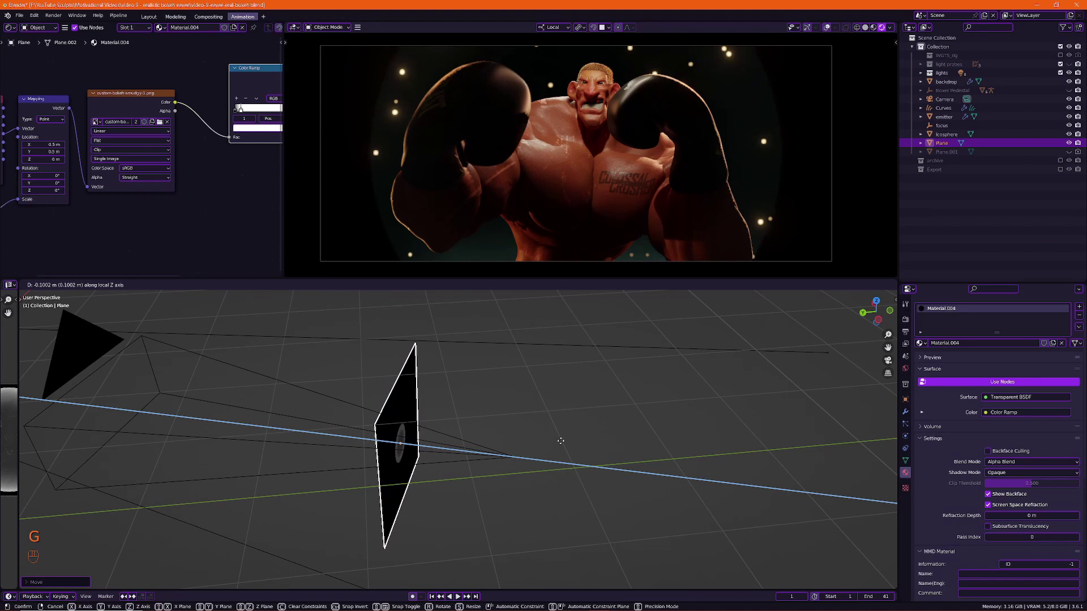